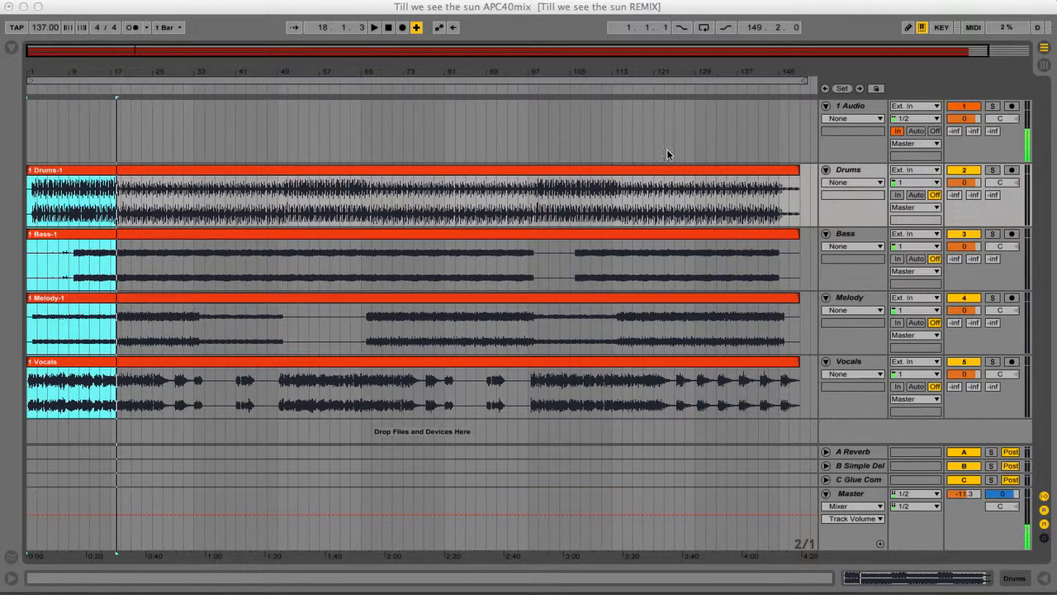
click(222, 157)
mouse_move(231, 72)
mouse_down()
mouse_move(231, 116)
mouse_move(230, 66)
mouse_up()
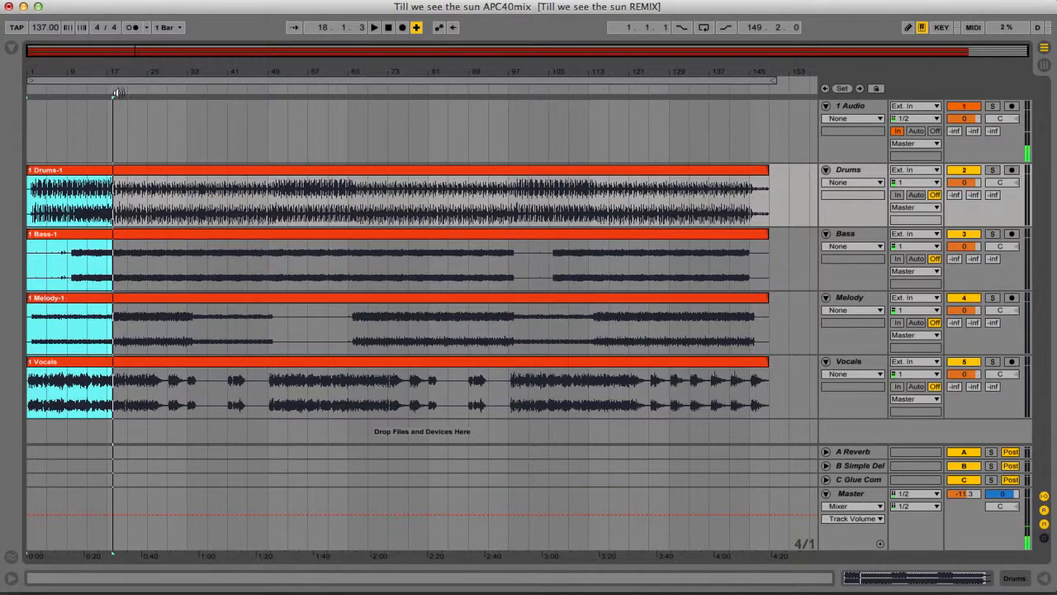
mouse_move(78, 71)
mouse_down()
mouse_move(79, 136)
mouse_move(78, 91)
mouse_up()
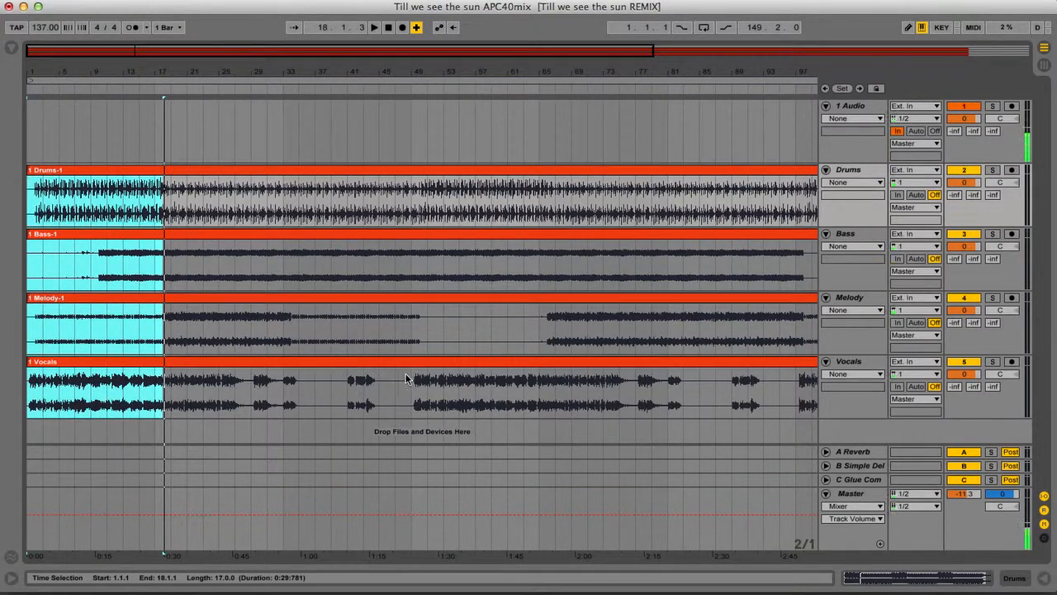
drag(283, 66, 283, 48)
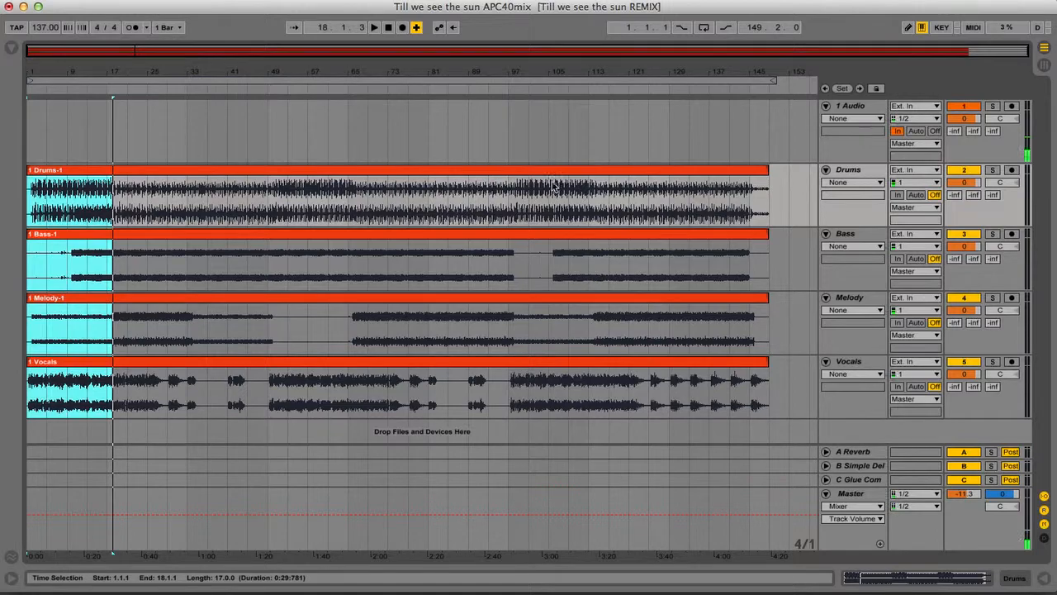
Audition the song's opening and the change around bars 17 and 18, and split all four stem clips at bar 18
key(space)
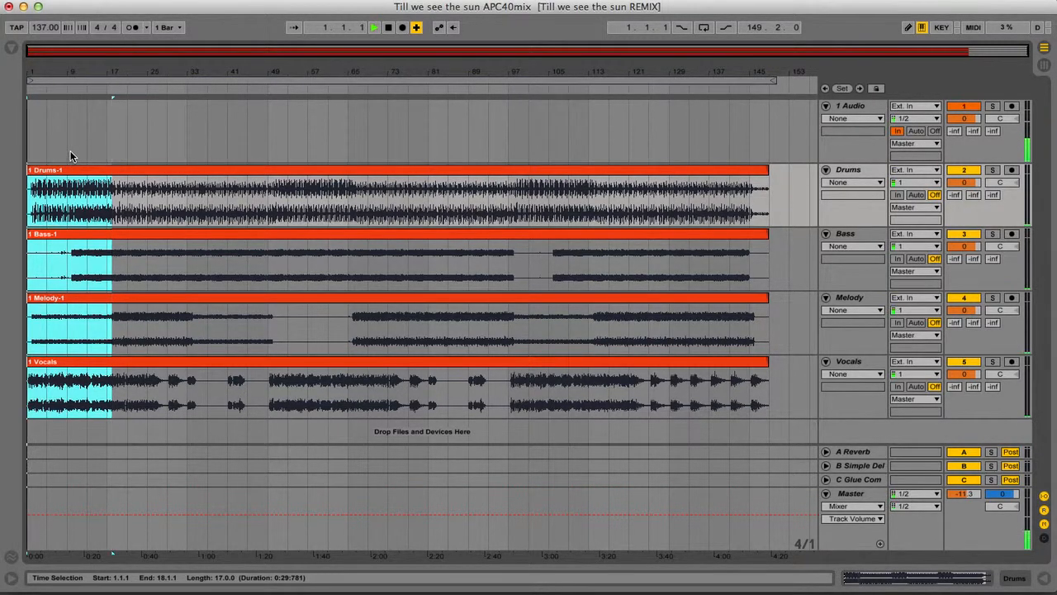
drag(81, 92, 81, 107)
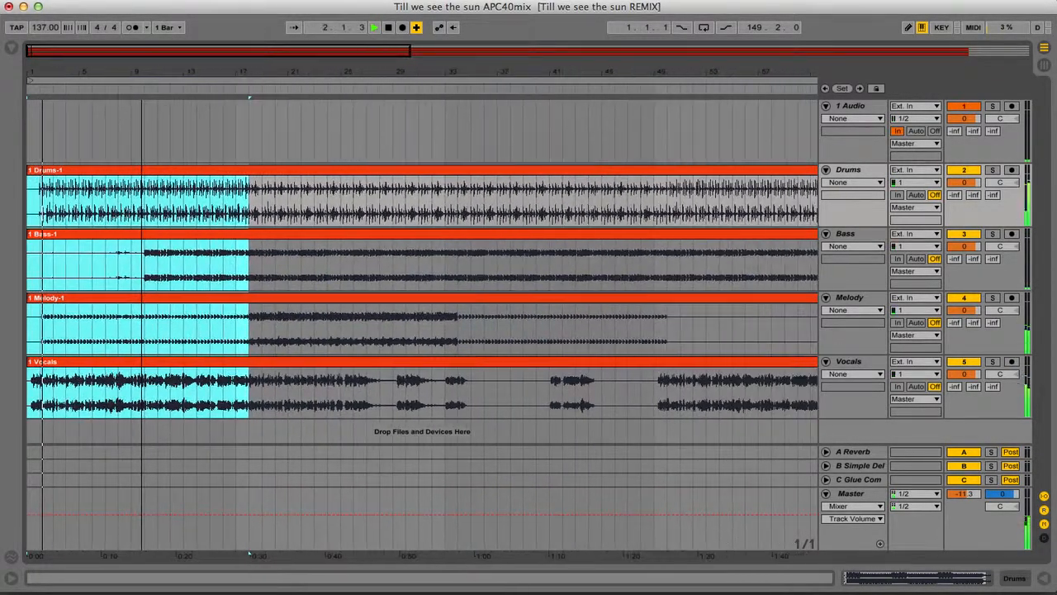
click(250, 348)
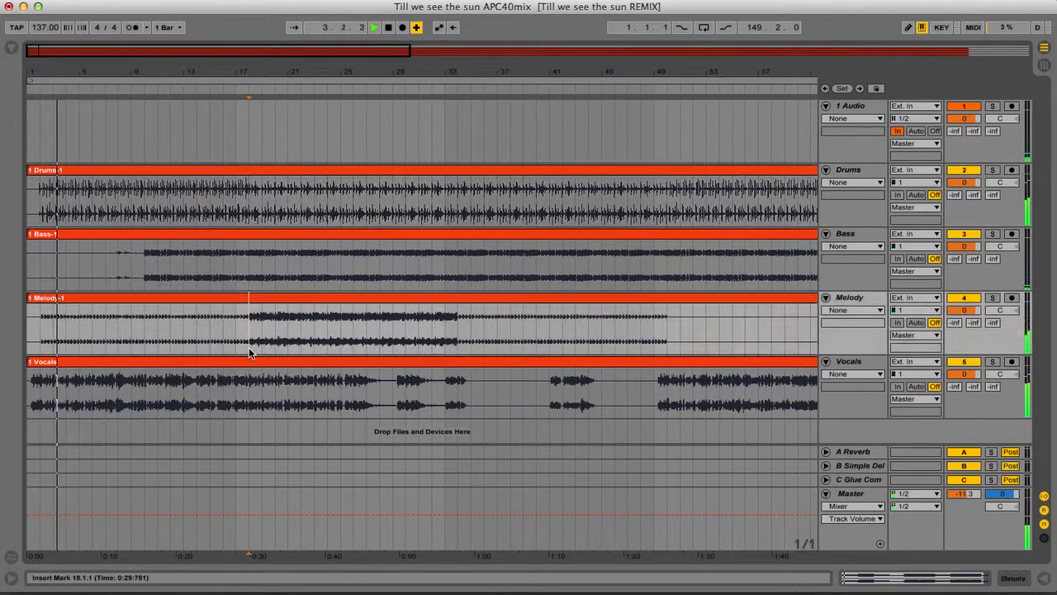
key(space)
key(space)
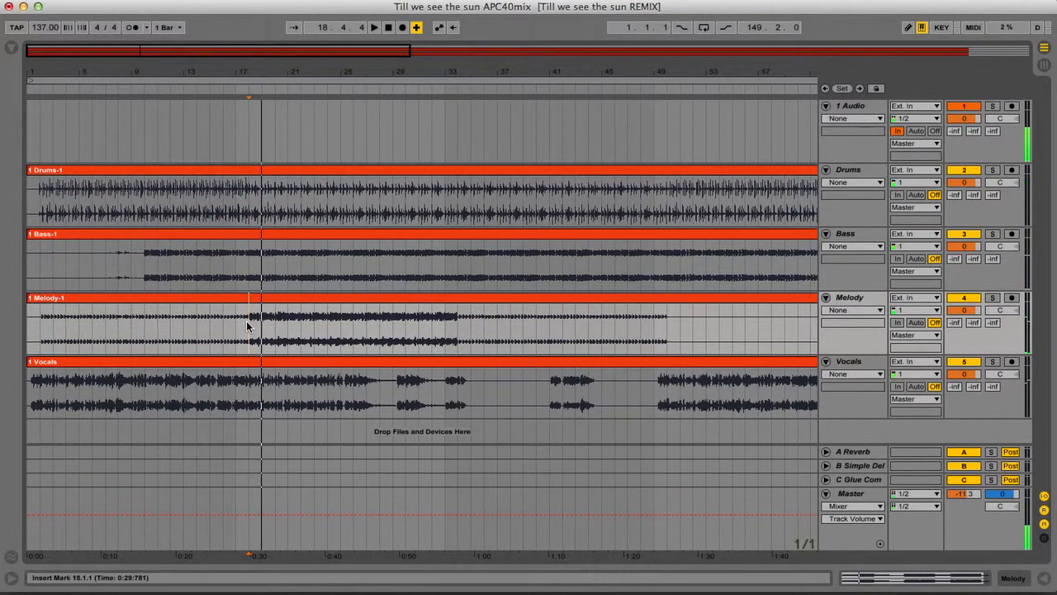
click(236, 328)
key(space)
key(space)
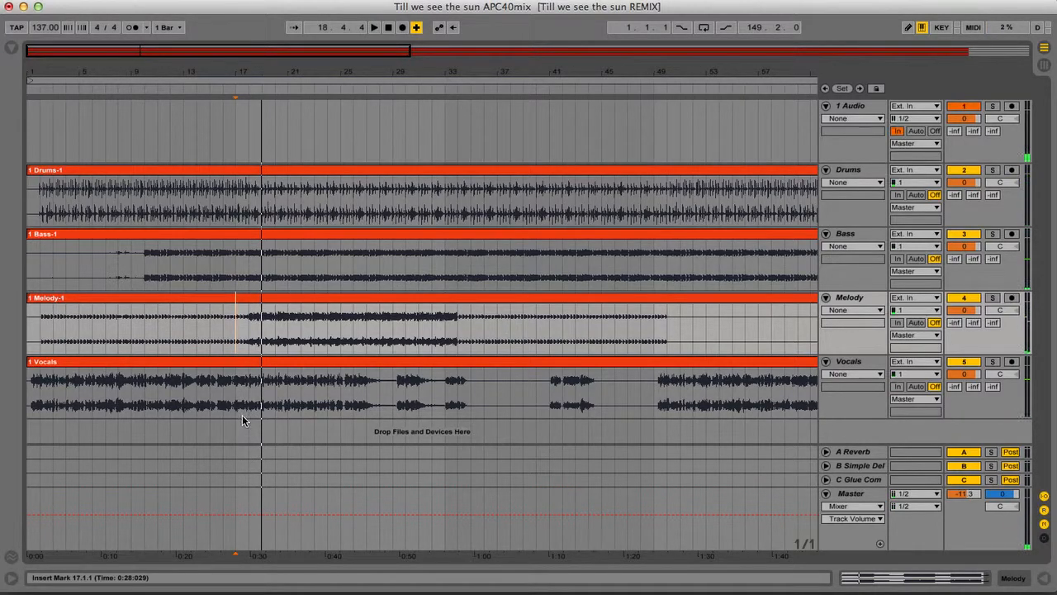
drag(248, 401, 16, 199)
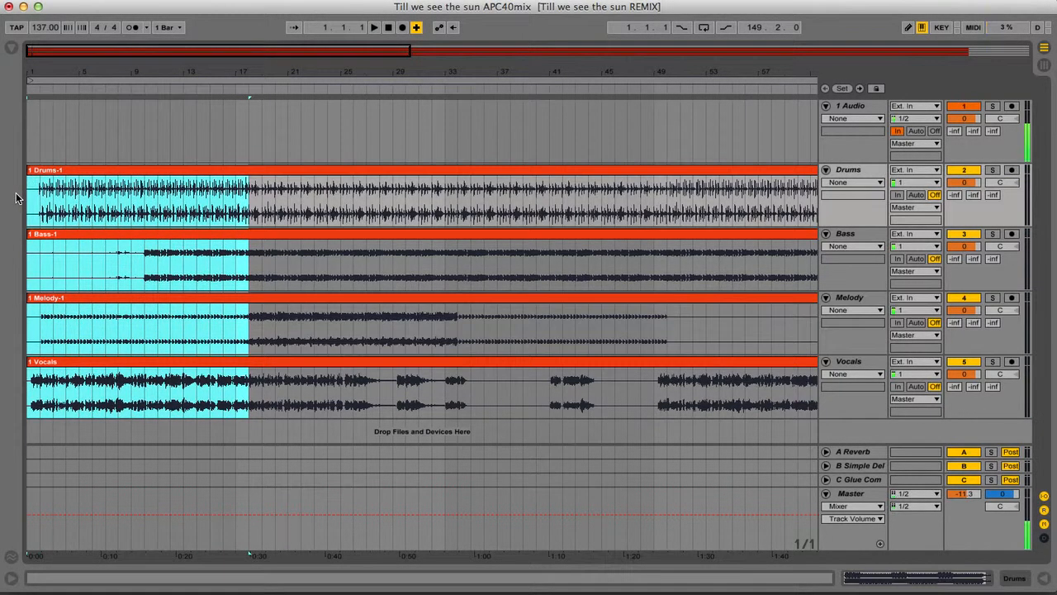
key(super+e)
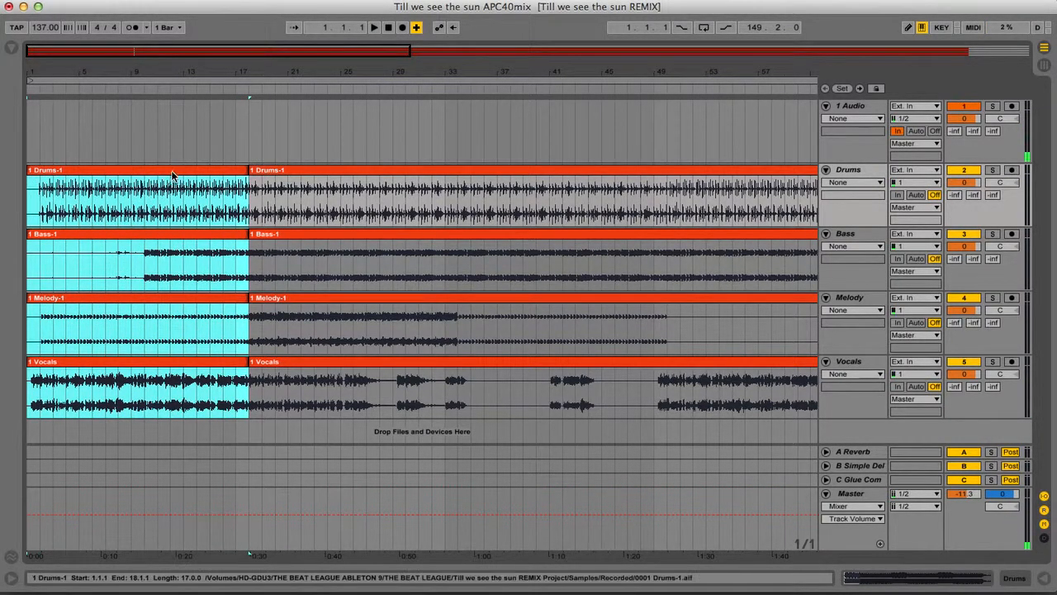
Play the section starting at bar 18 and split the Drums, Bass, Melody and Vocals clips at bar 26
scroll(176, 171, right, 6)
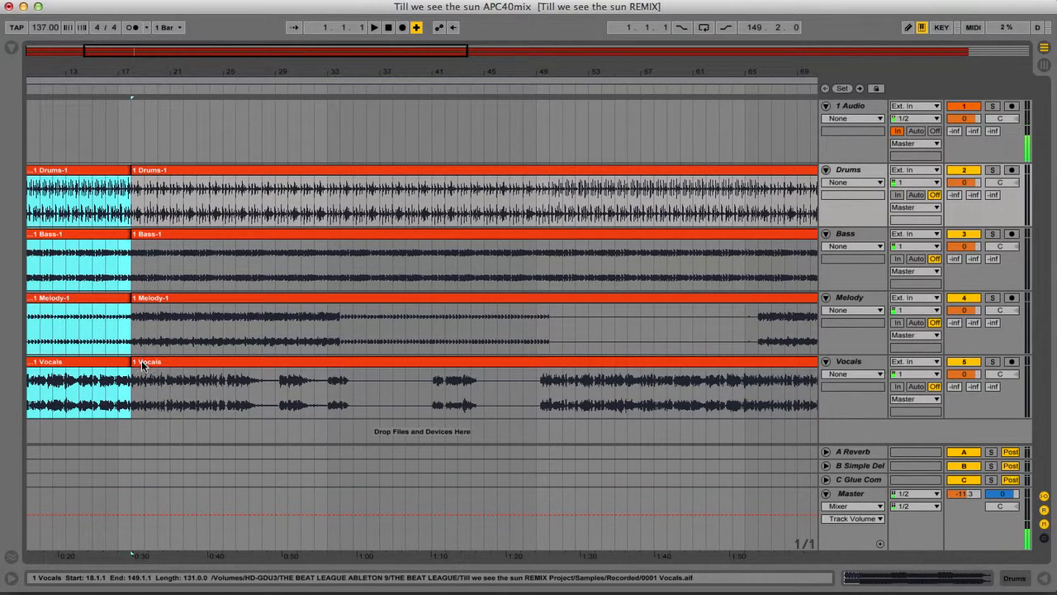
click(142, 361)
key(space)
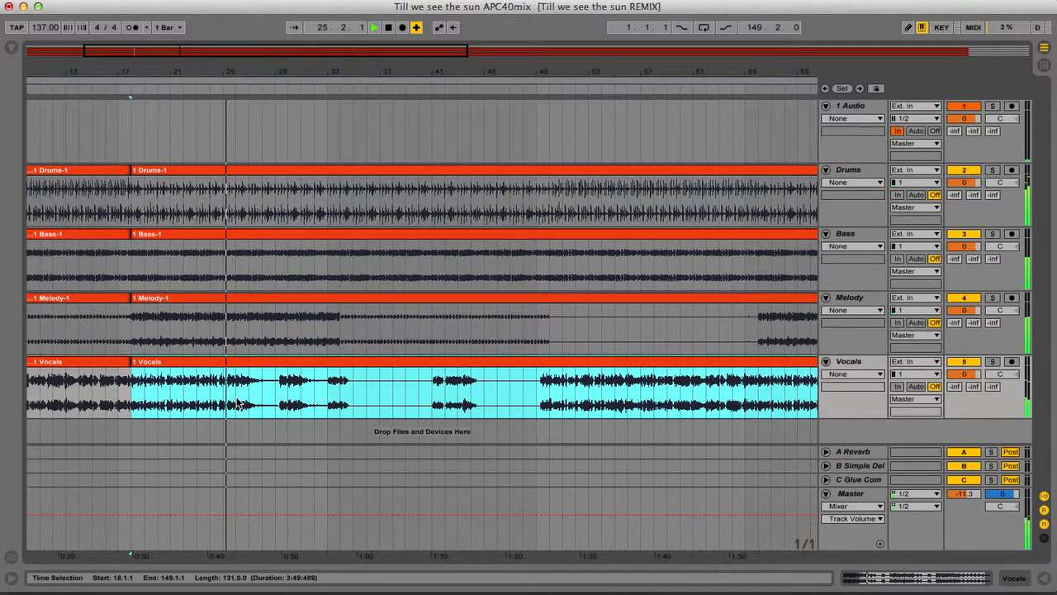
drag(236, 399, 134, 176)
key(super+e)
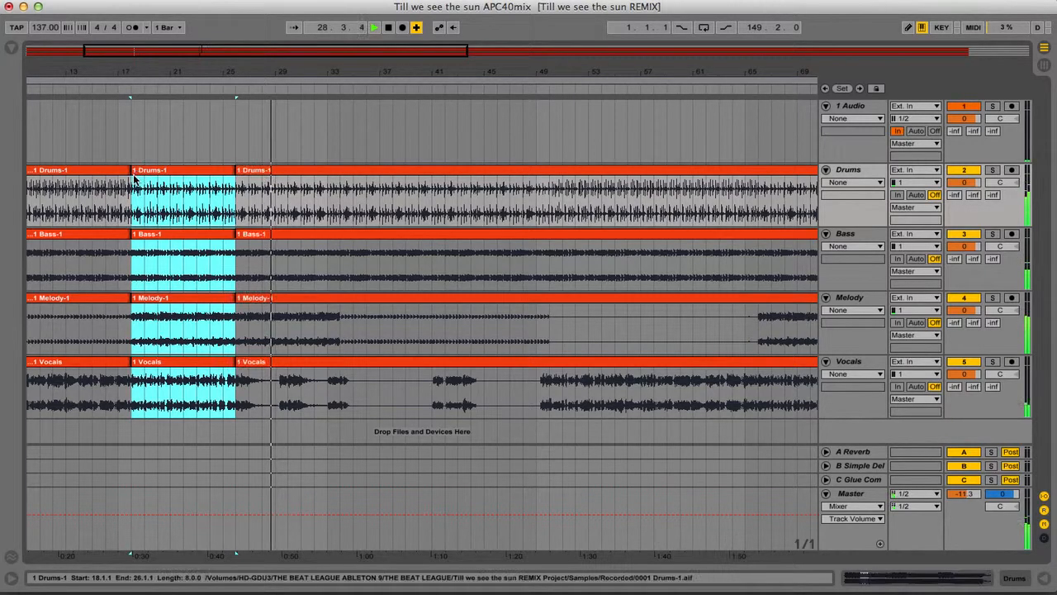
key(space)
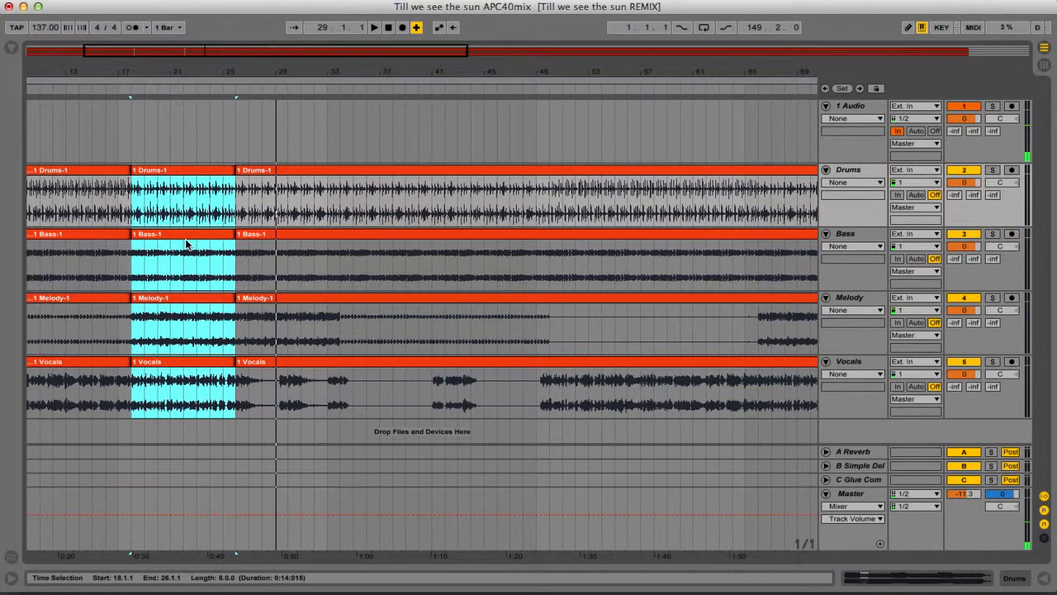
Play from around bar 50, select bars 50 to 66 across all four stem tracks and split the clips at both ends
key(space)
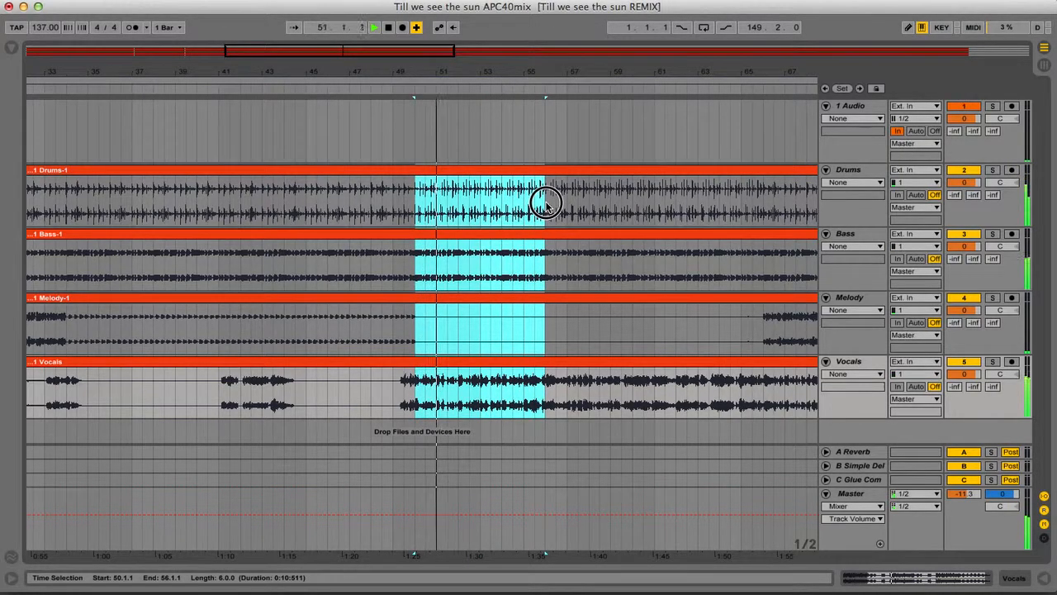
drag(546, 205, 601, 200)
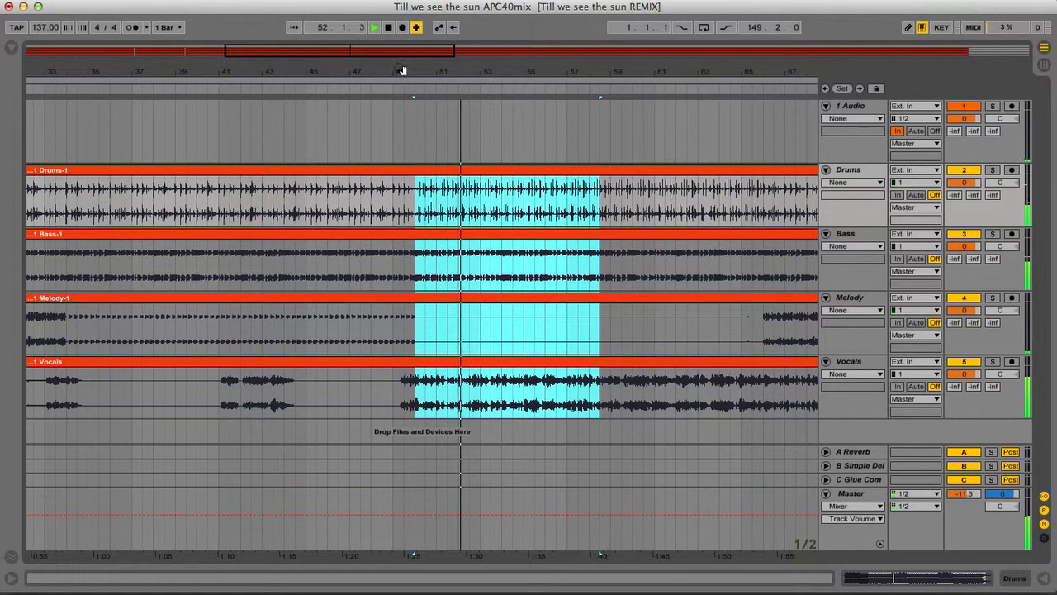
drag(404, 72, 404, 33)
drag(270, 51, 410, 89)
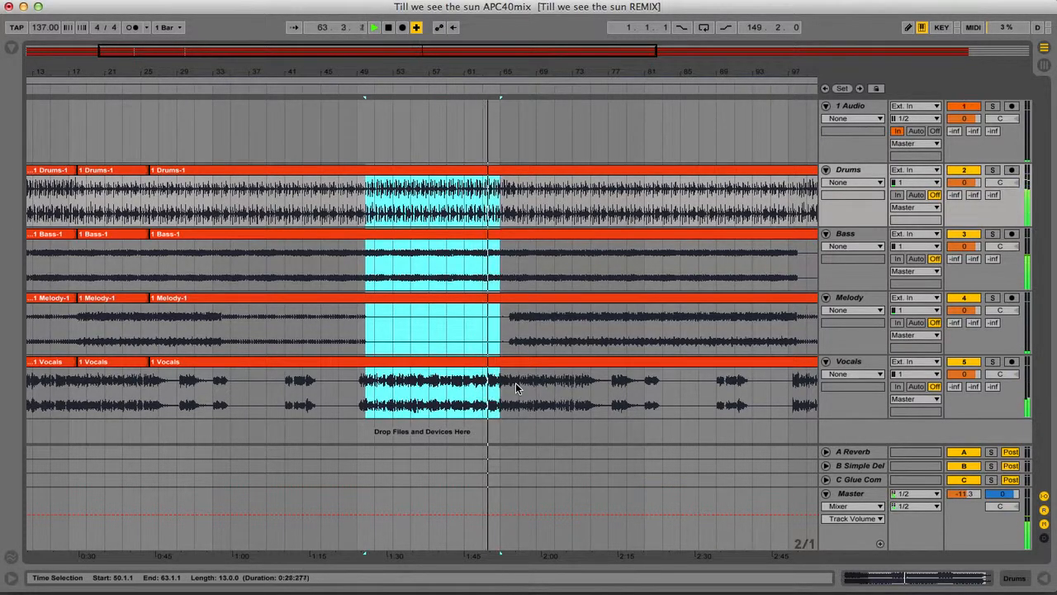
Place the insert marker at bar 74 across all four stem tracks and split the clips there
click(531, 224)
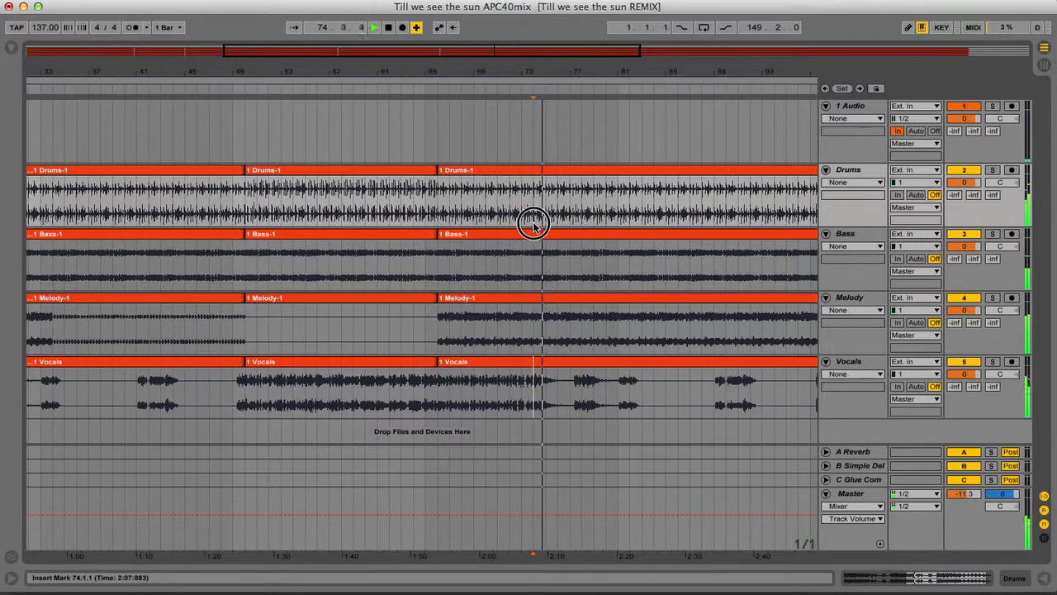
drag(535, 256, 535, 208)
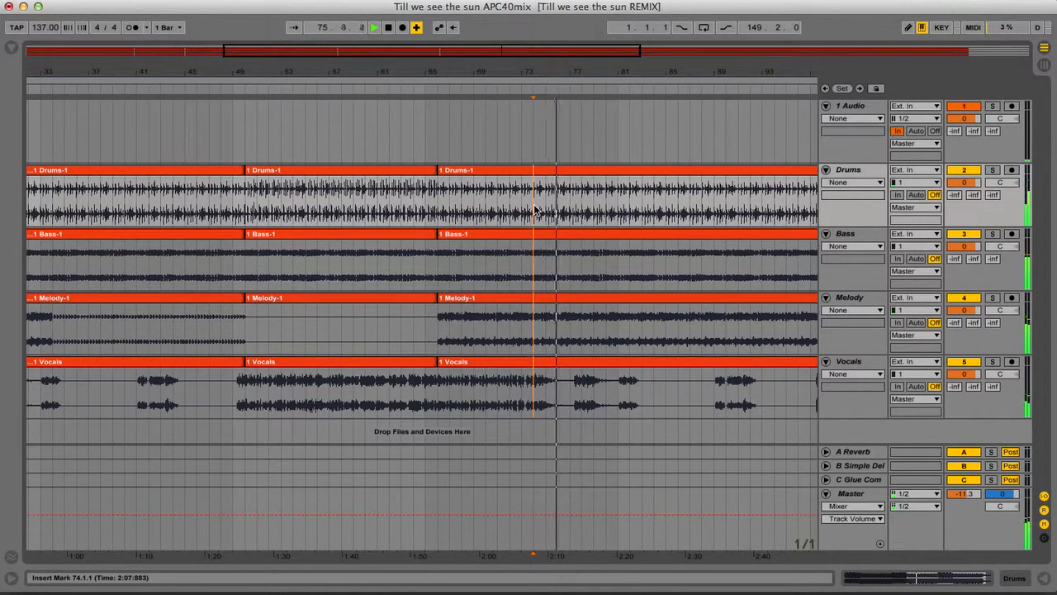
key(super+e)
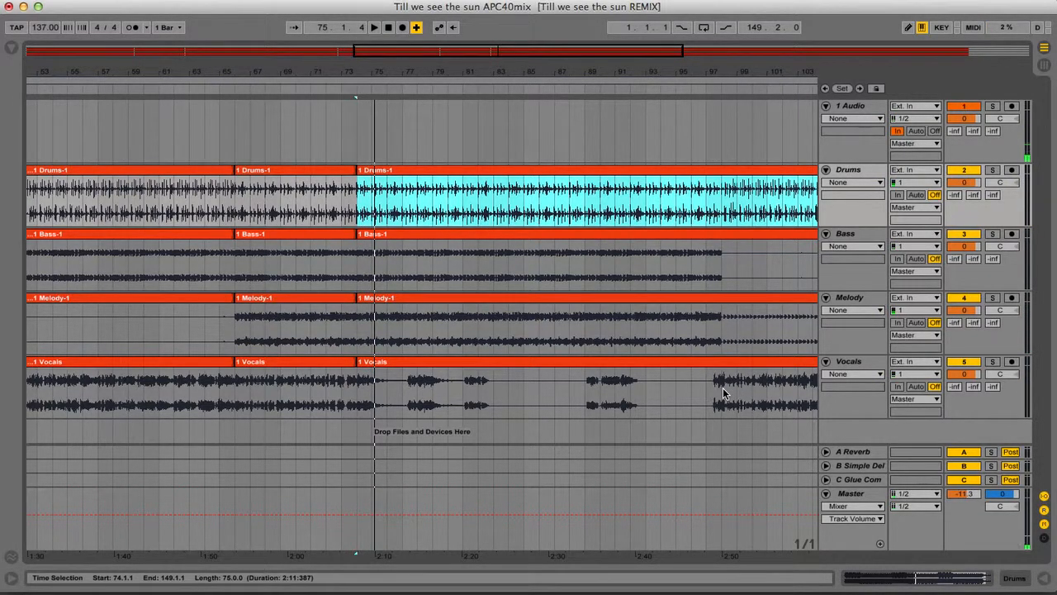
Audition the vocal entry around bar 97 and split the four stem clips at bar 98
key(minus)
mouse_move(442, 71)
mouse_down()
mouse_move(514, 90)
mouse_move(458, 72)
mouse_up()
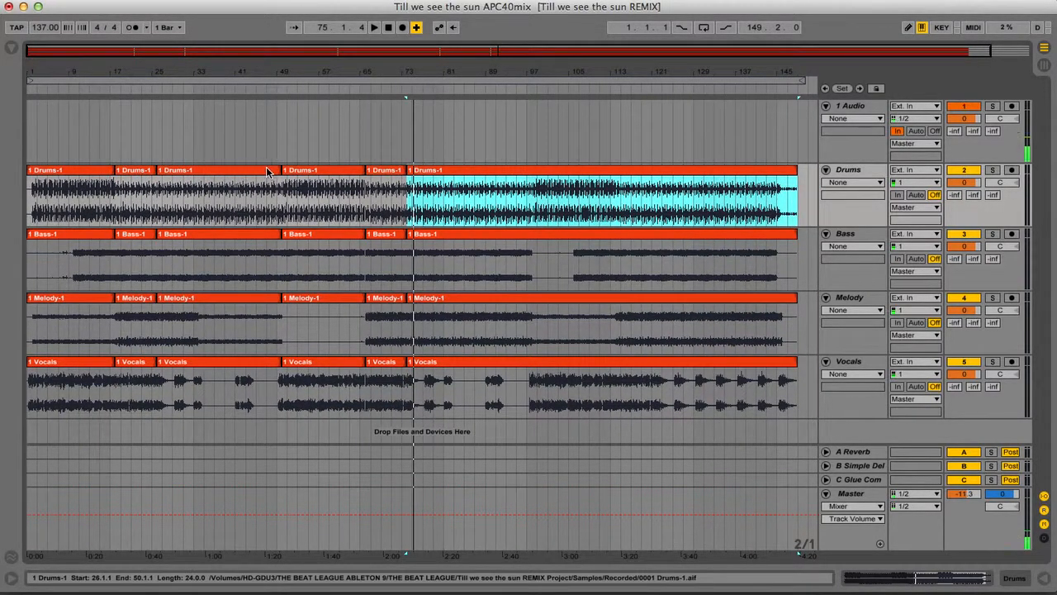
drag(539, 72, 533, 141)
click(476, 405)
key(space)
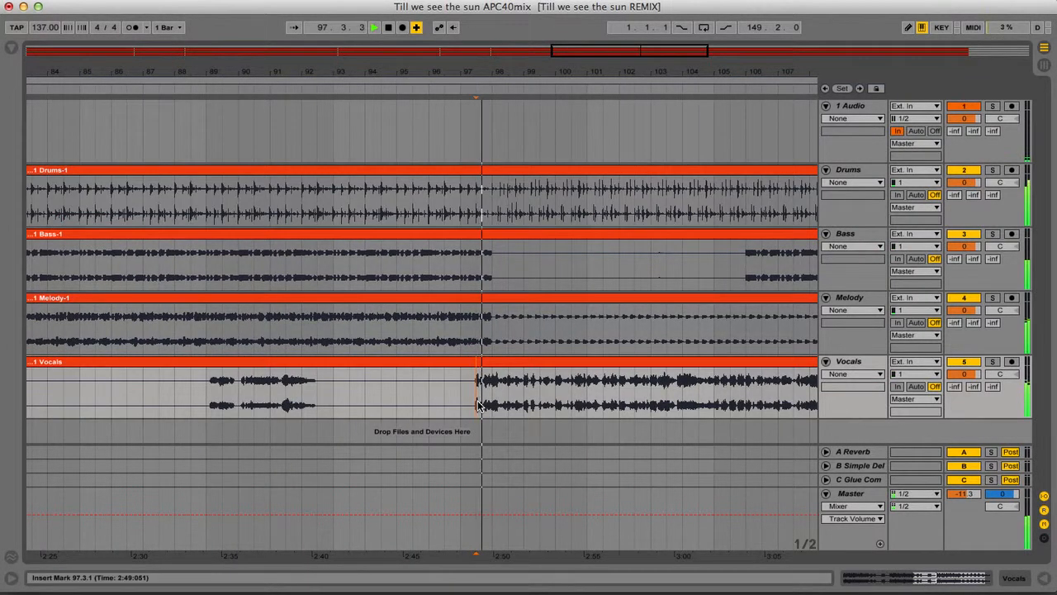
click(491, 382)
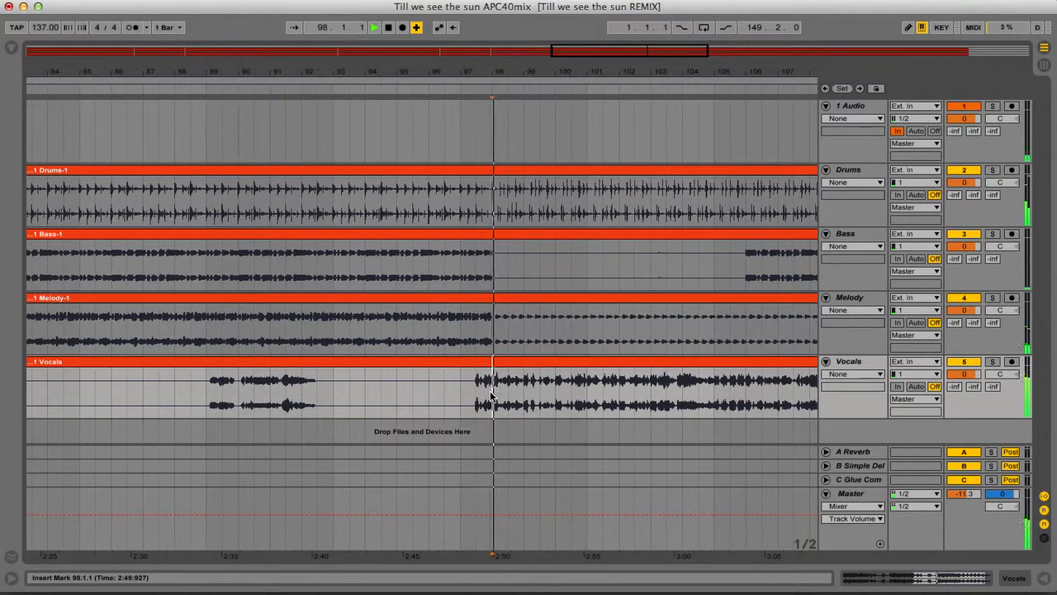
drag(491, 381, 487, 191)
key(super+e)
Audition the song from bar 106 onward, select bars 114 to 122 on all four stems and split the clips at both ends
scroll(461, 368, right, 10)
click(340, 400)
key(space)
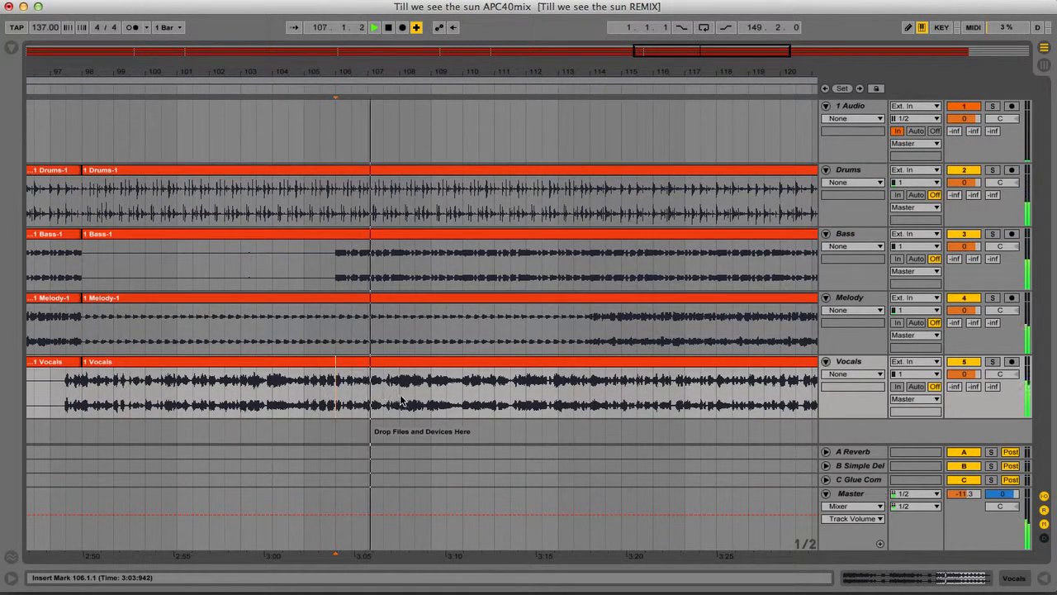
click(467, 399)
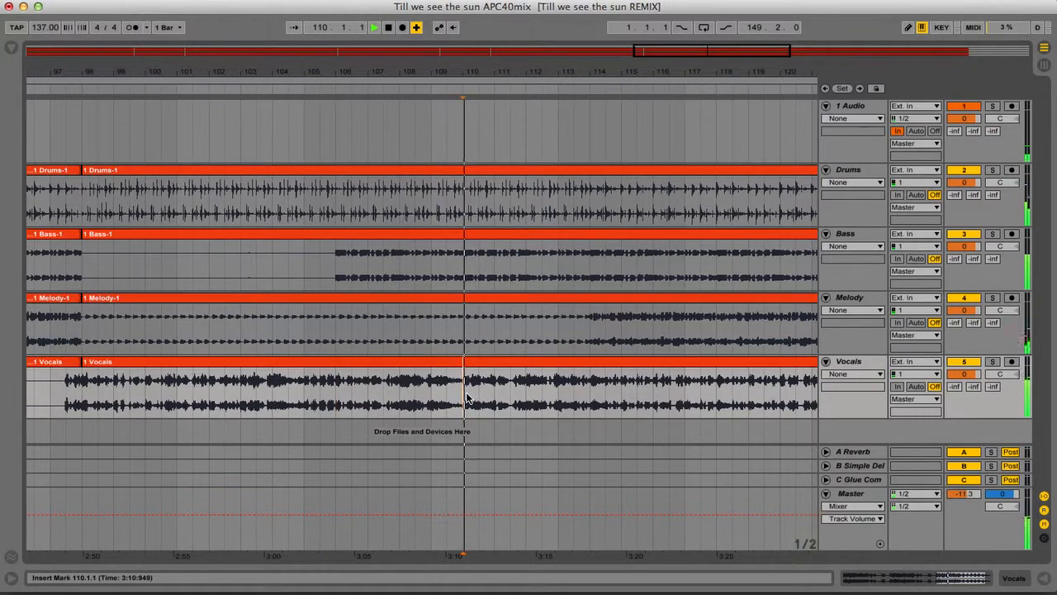
click(559, 399)
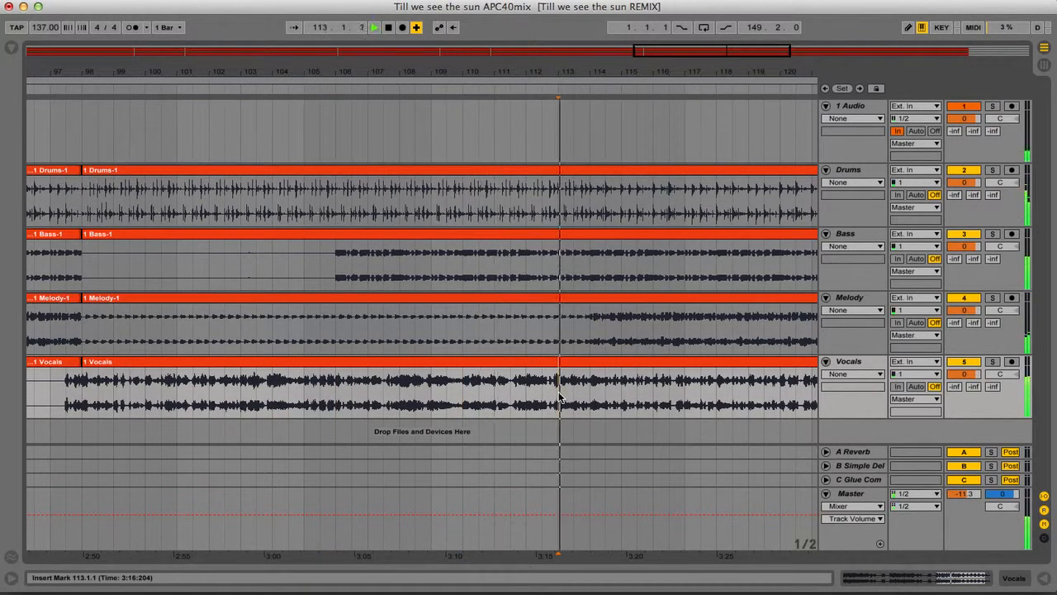
drag(592, 399, 769, 219)
drag(646, 225, 488, 200)
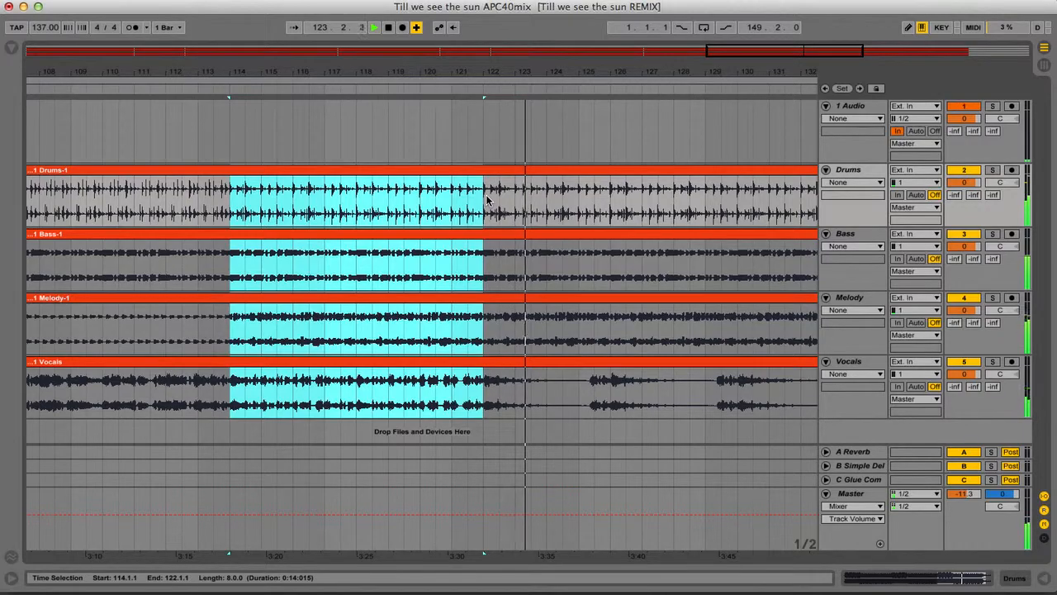
key(super+e)
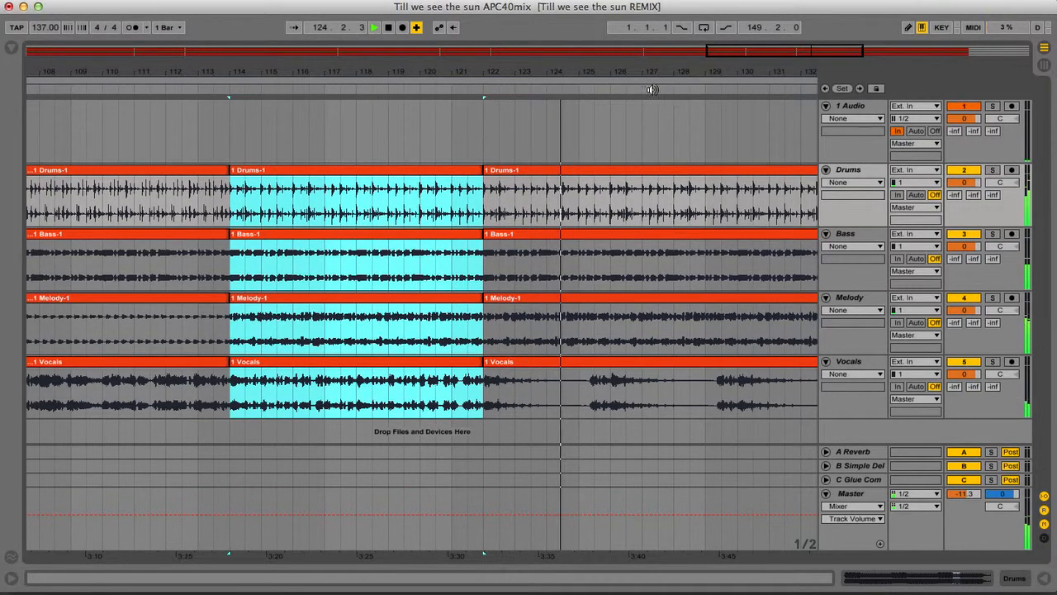
Review the section splits across the arrangement, moving back from the final Drums clip towards the start of the song
drag(613, 72, 496, 72)
click(581, 175)
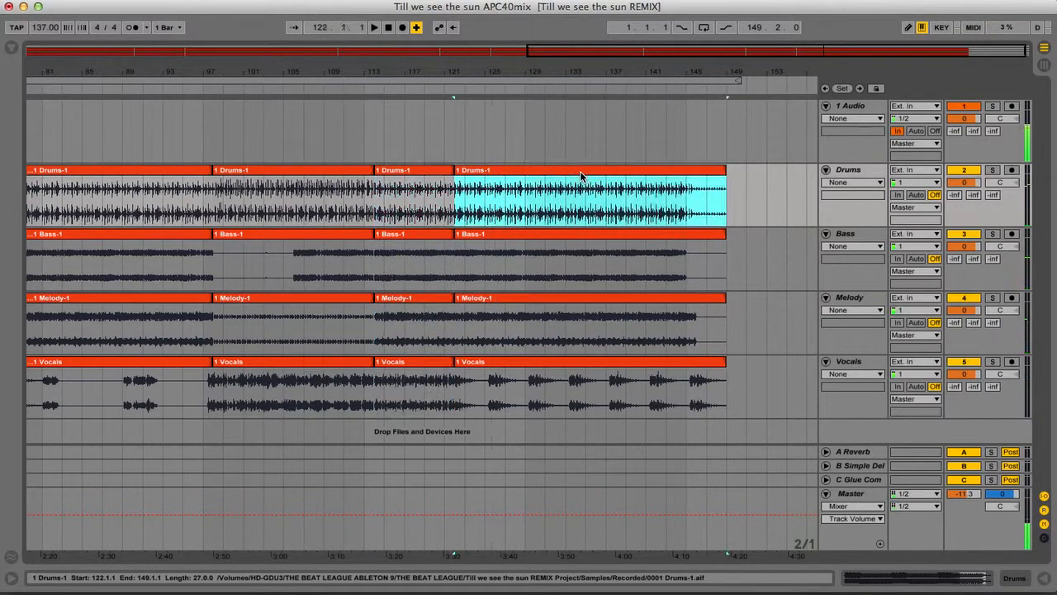
key(Left)
key(Left)
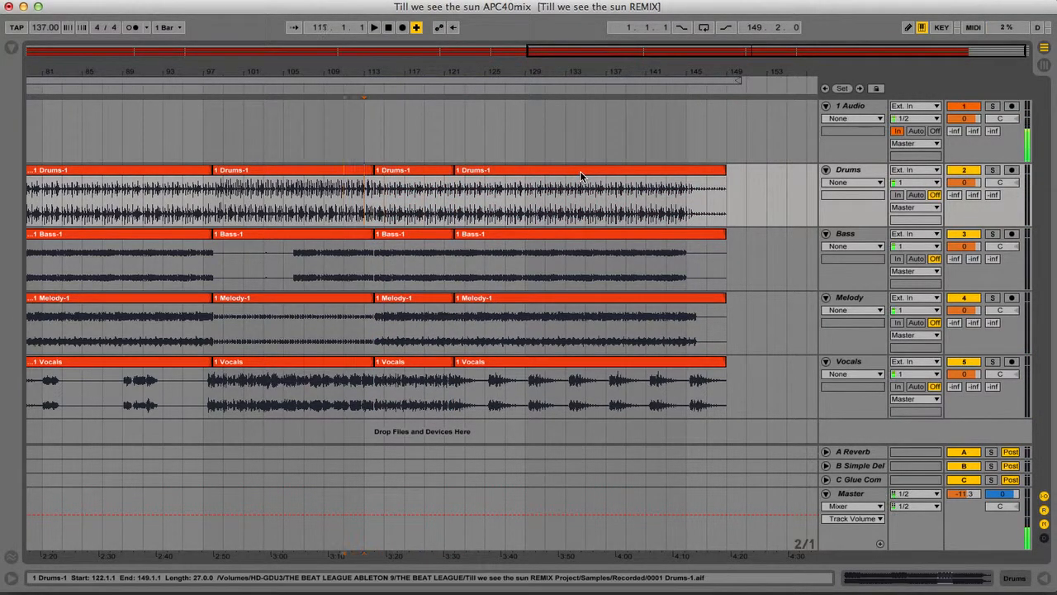
key(Left)
key(Left)
key(Left)
key(Left)
key(Left)
key(Left)
key(Left)
key(Left)
key(Left)
key(Left)
key(Left)
key(Left)
key(Left)
key(Left)
key(Left)
key(Left)
key(Left)
key(Left)
key(Left)
key(Left)
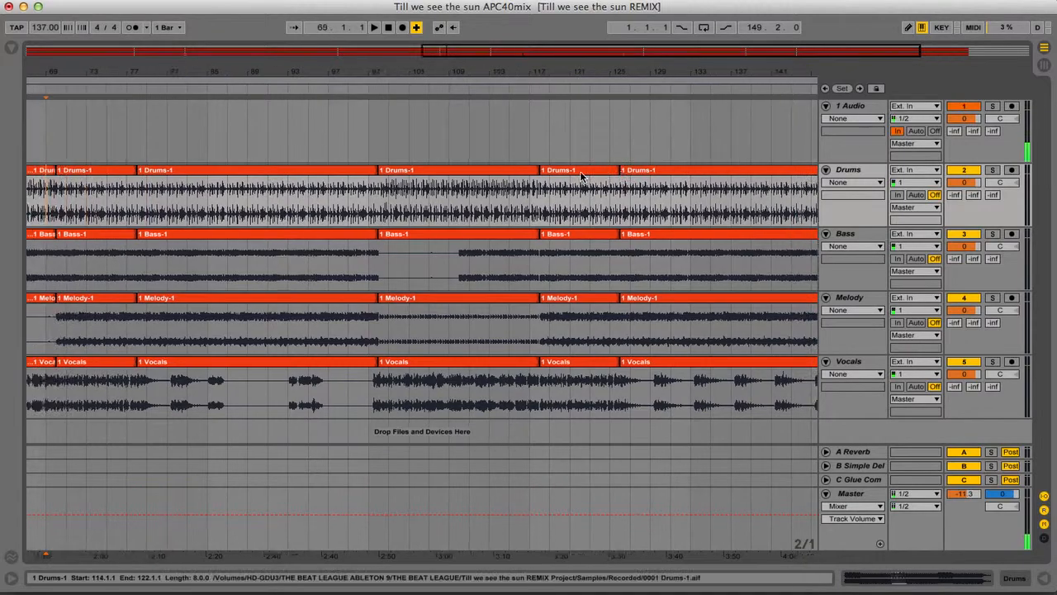
key(Left)
key(Left)
key(Left)
key(Left)
key(Left)
key(Left)
key(Left)
drag(510, 66, 450, 69)
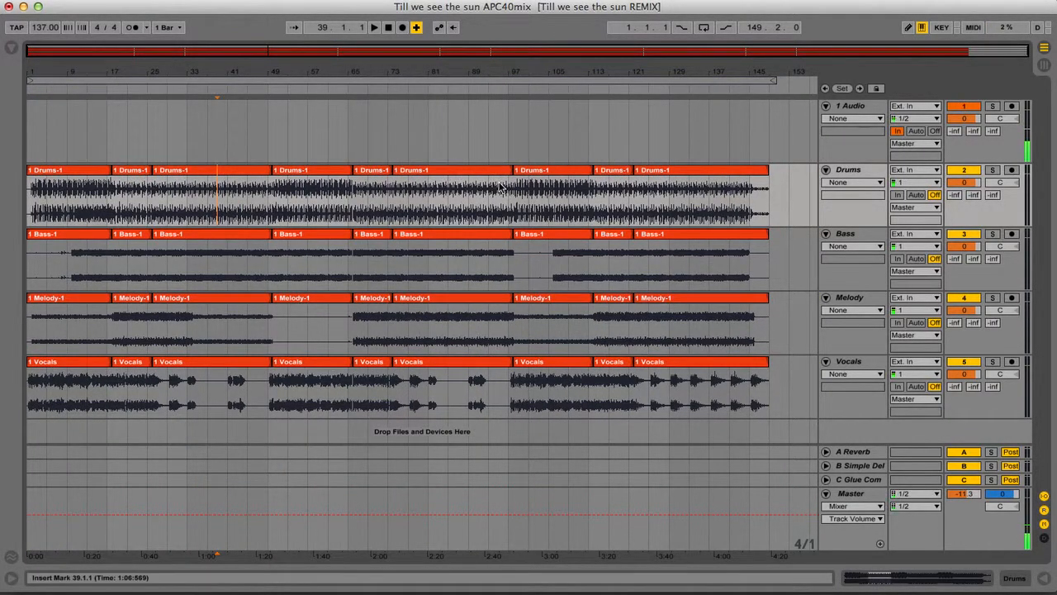
Select all Drums, Bass, Melody and Vocals clips from bar 1 to bar 149 and copy them into Session View, starting at scene 1
click(82, 173)
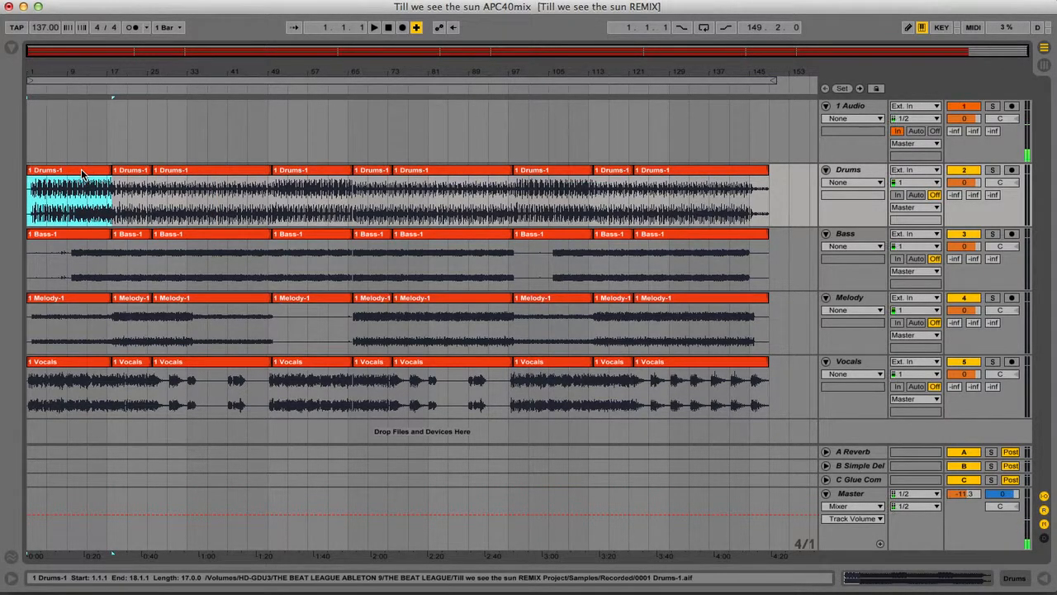
key(super+z)
key(Up)
key(Up)
key(Up)
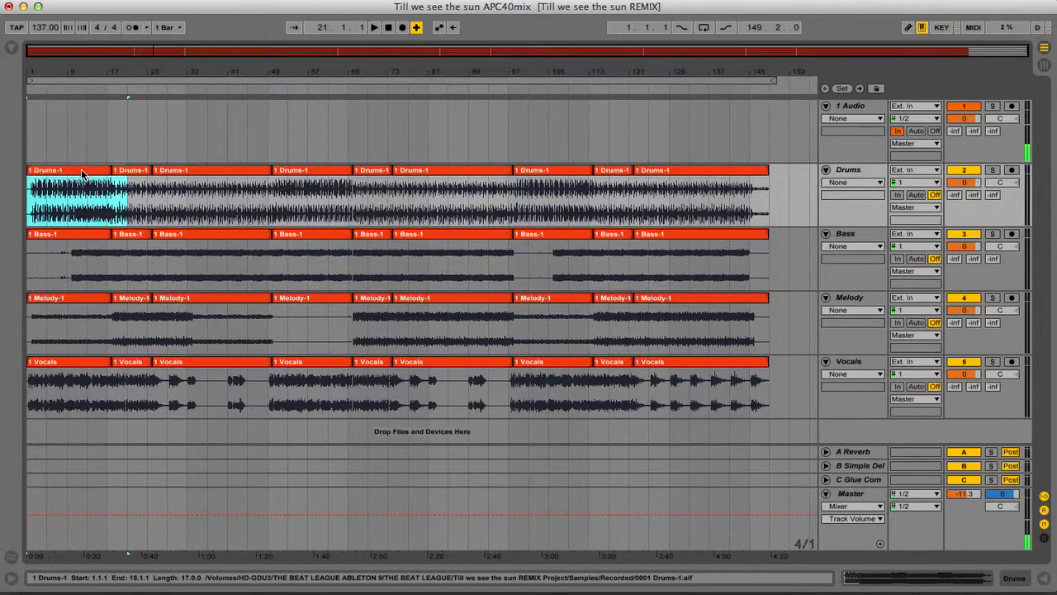
key(shift+Right)
key(shift+Right)
key(shift+Right)
key(shift+Right)
key(shift+Right)
key(shift+Right)
key(shift+Right)
key(shift+Right)
key(shift+Right)
key(shift+Right)
key(shift+Right)
key(shift+Right)
key(shift+Right)
key(shift+Right)
key(shift+Right)
key(shift+Right)
key(shift+Right)
key(shift+Right)
key(shift+Right)
key(shift+Right)
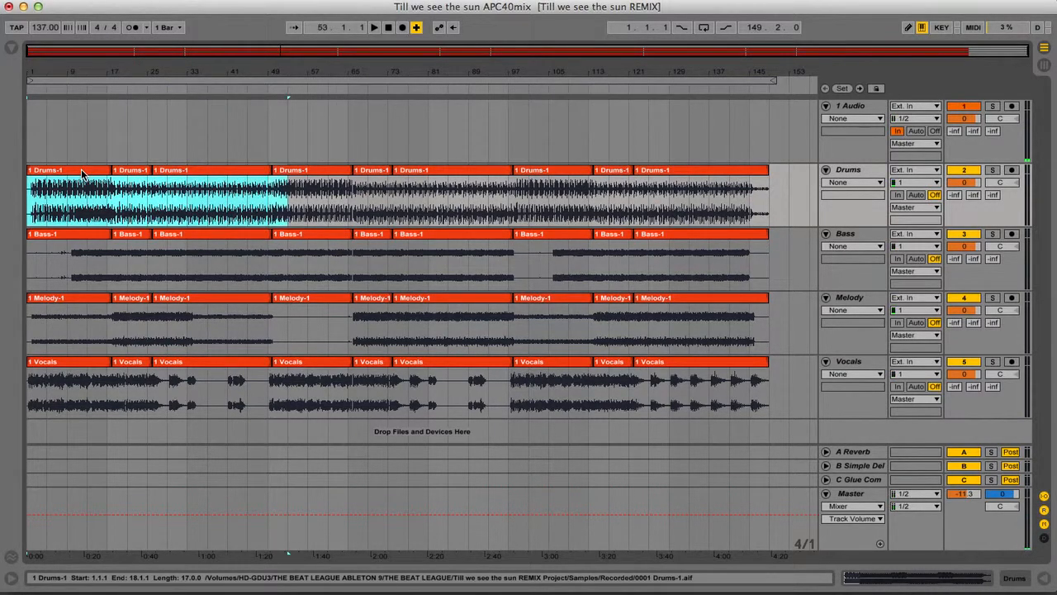
key(shift+Down)
key(shift+Right)
key(shift+Right)
key(shift+Right)
key(shift+Right)
key(shift+Right)
key(shift+Right)
key(shift+Right)
key(shift+Right)
key(shift+Right)
key(shift+Right)
key(shift+Right)
key(shift+Right)
key(shift+Right)
key(shift+Right)
key(shift+Right)
key(shift+Right)
key(shift+Right)
key(shift+Right)
key(shift+Right)
key(shift+Right)
key(shift+Right)
key(shift+Right)
key(shift+Right)
key(shift+Right)
key(shift+Right)
key(shift+Right)
key(shift+Right)
key(shift+Right)
key(shift+Right)
key(shift+Right)
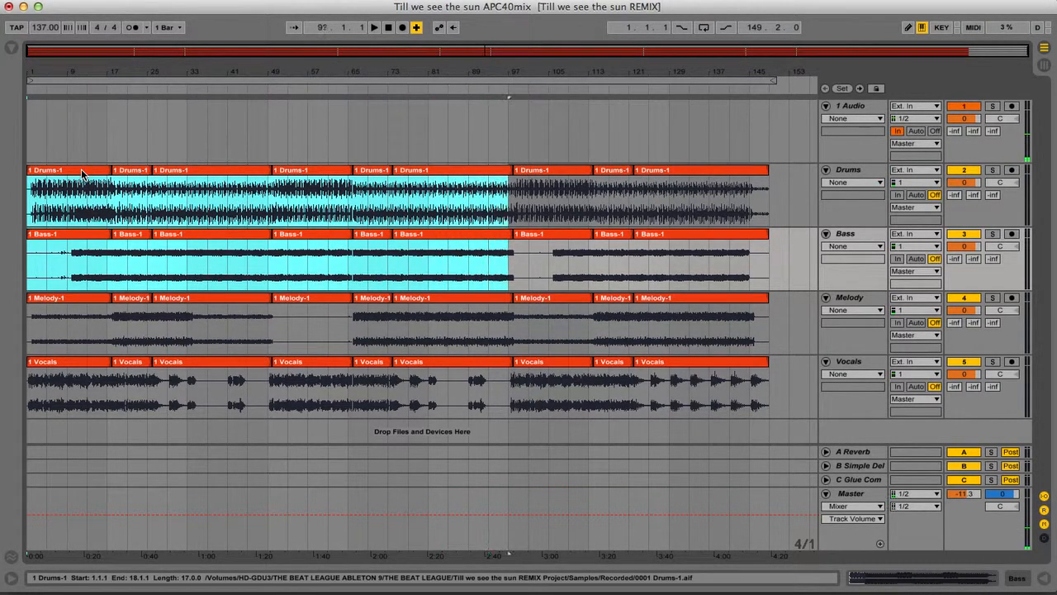
key(shift+Down)
key(shift+Down)
key(shift+Right)
key(shift+Right)
key(shift+Right)
key(shift+Right)
key(shift+Right)
key(shift+Right)
key(shift+Right)
key(shift+Right)
key(shift+Right)
key(shift+Right)
key(shift+Right)
key(shift+Right)
key(shift+Right)
key(shift+Right)
key(shift+Right)
key(shift+Right)
click(1044, 66)
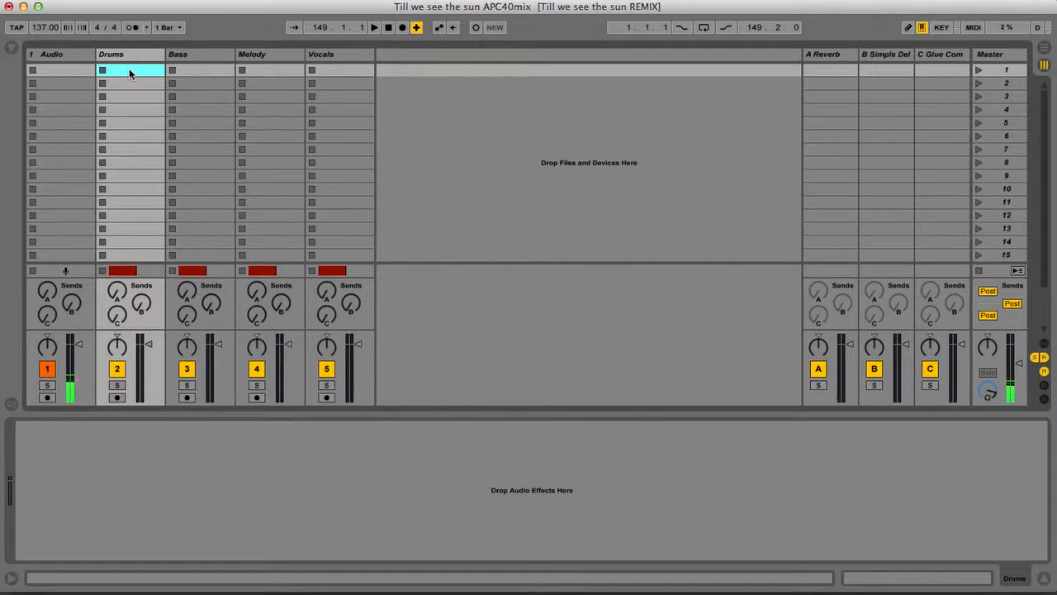
key(super+v)
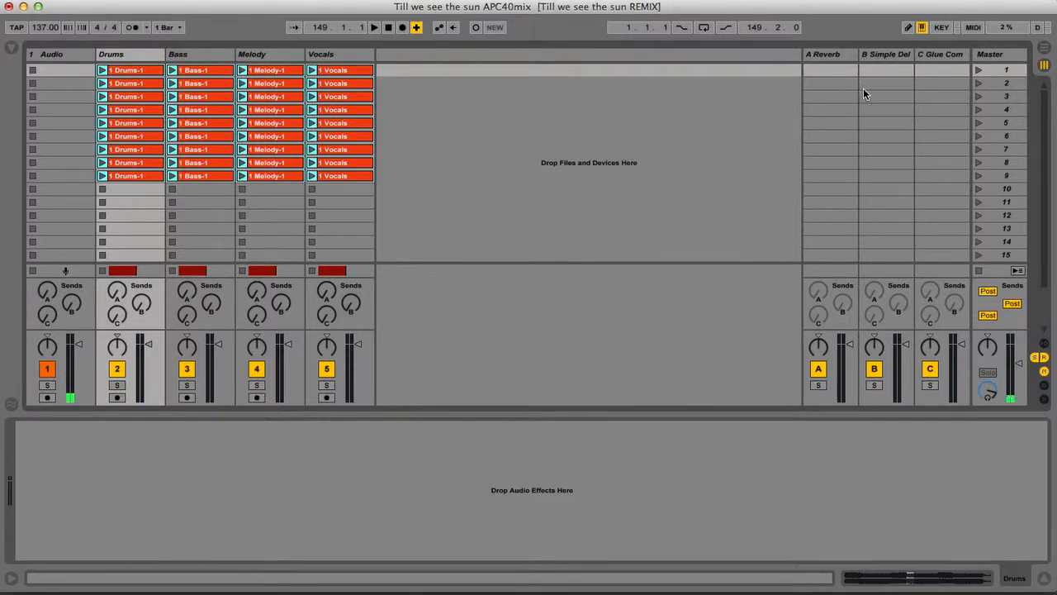
Audition the copied song sections by launching scenes 1 to 8 one after another
click(978, 70)
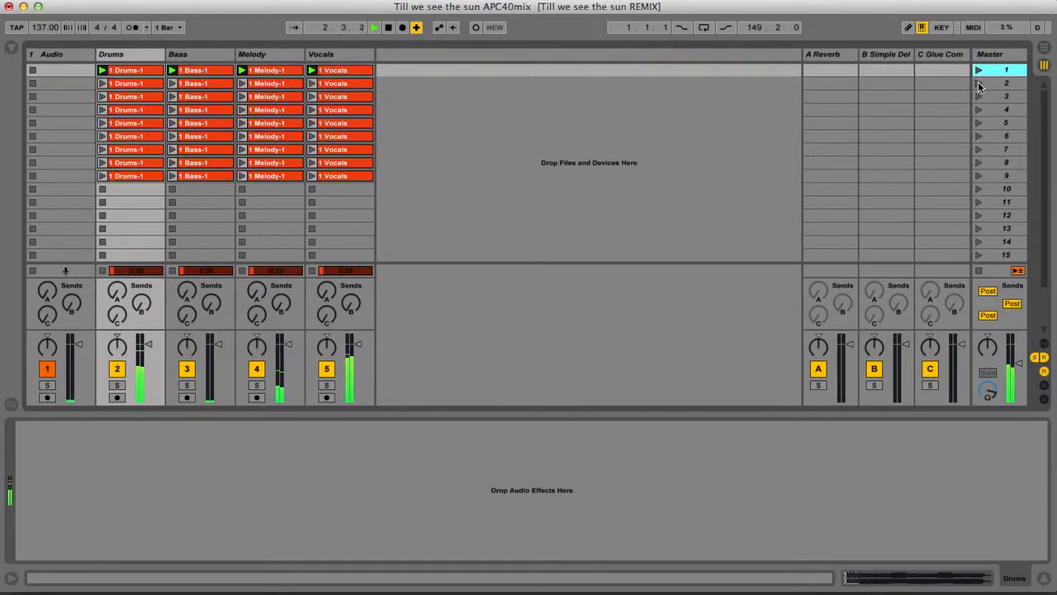
click(979, 82)
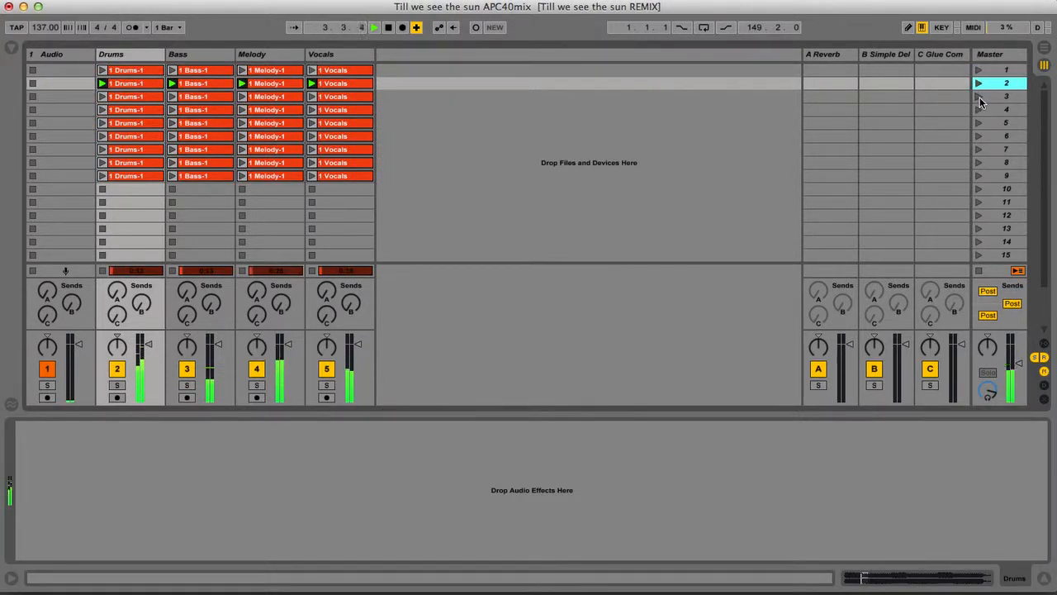
click(980, 97)
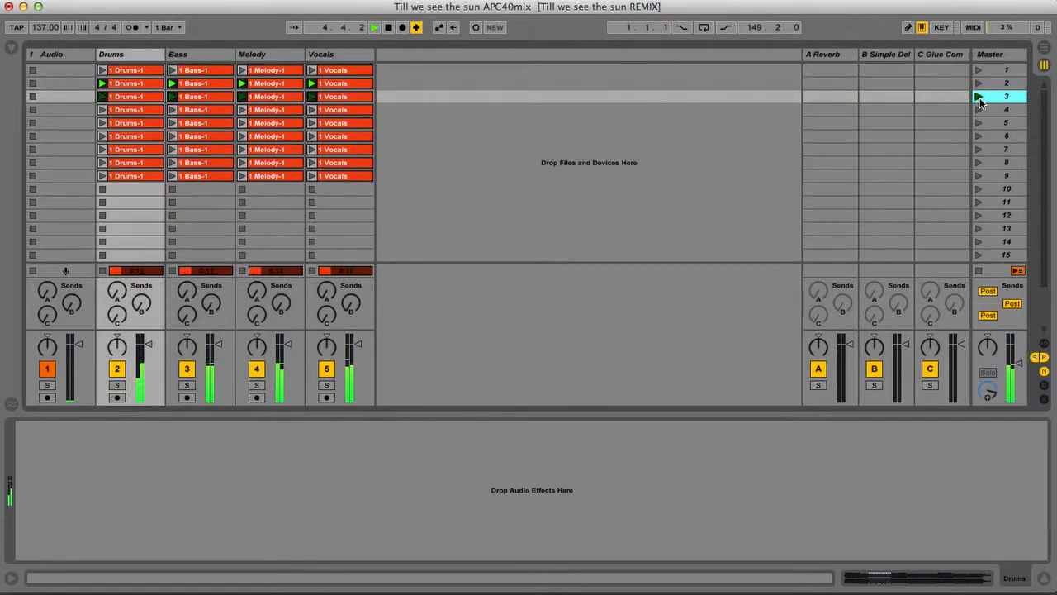
click(978, 109)
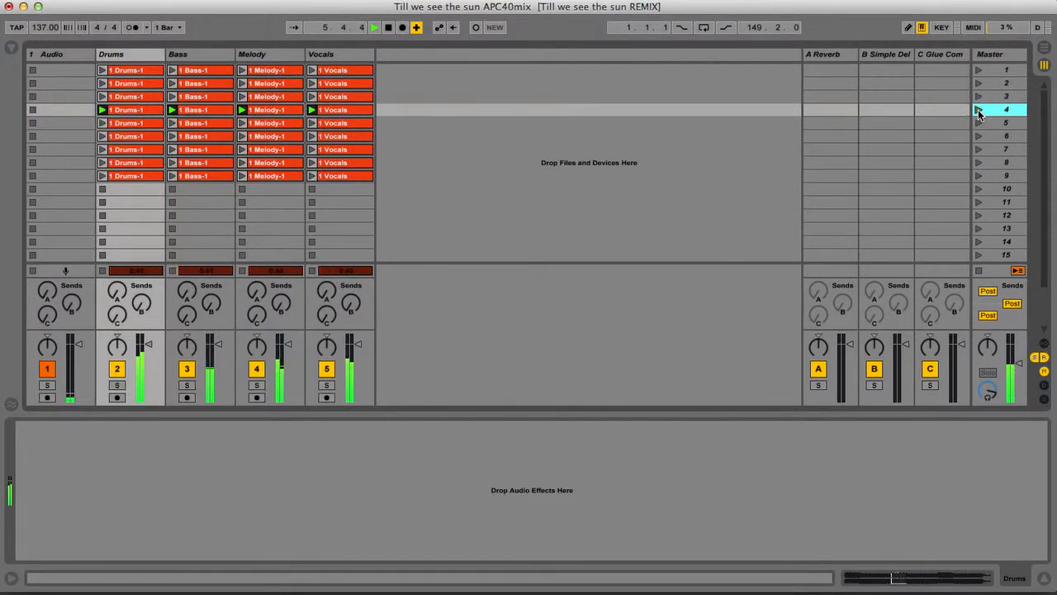
click(978, 123)
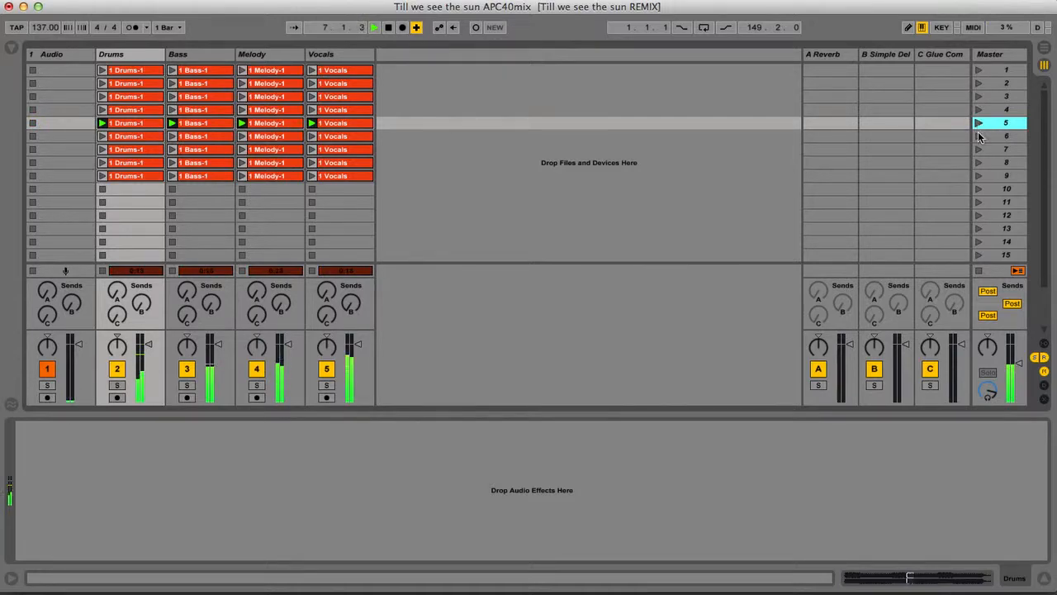
click(978, 137)
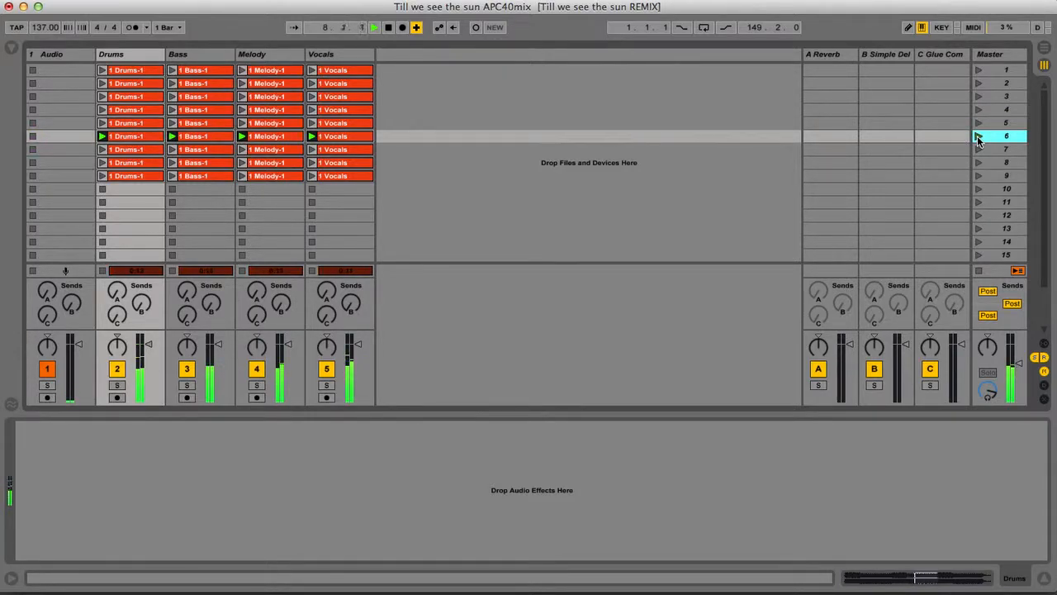
click(978, 149)
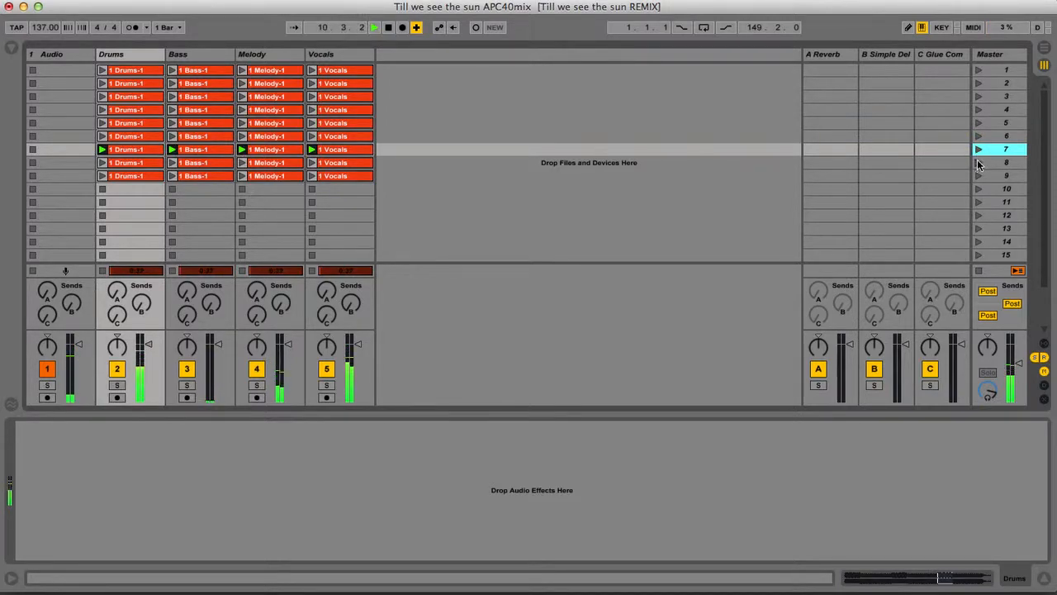
click(978, 163)
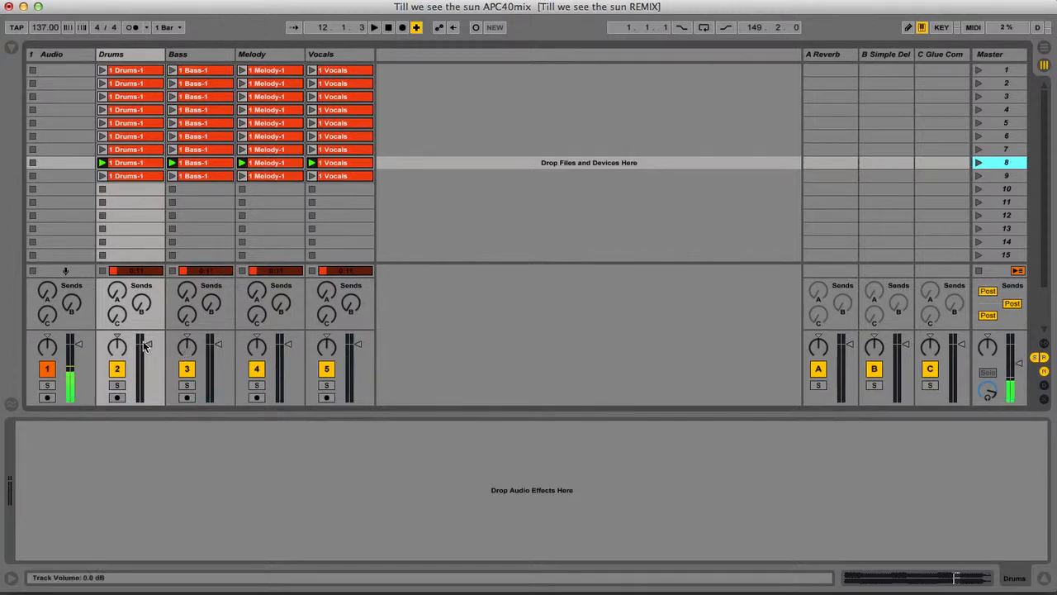
Deactivate the Drums, Bass, Melody and Vocals tracks
click(118, 369)
click(187, 369)
click(257, 369)
click(327, 370)
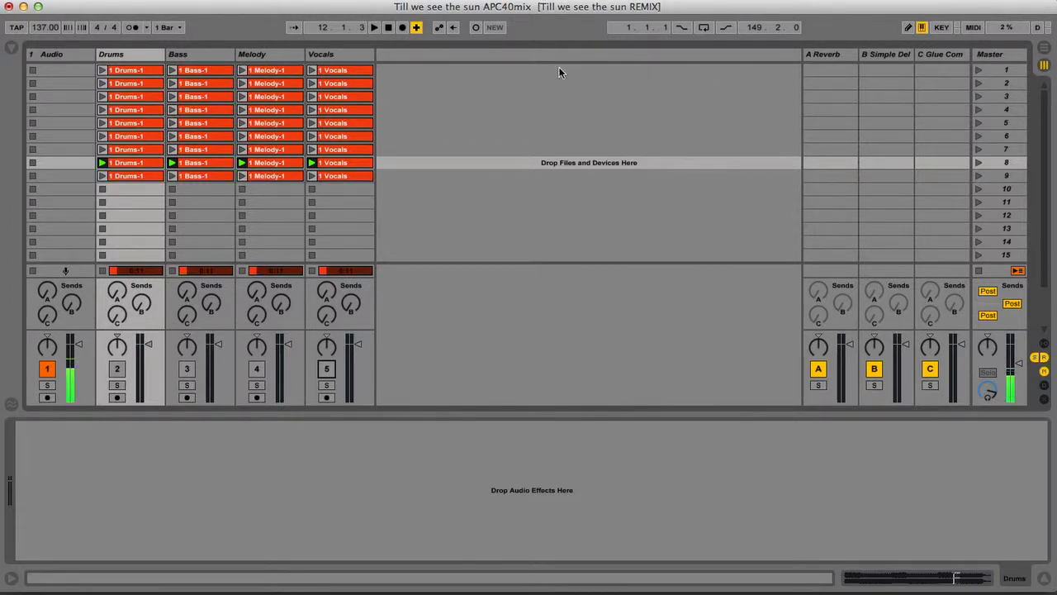
Rename the first three scenes as intro, hook and verse
click(1011, 71)
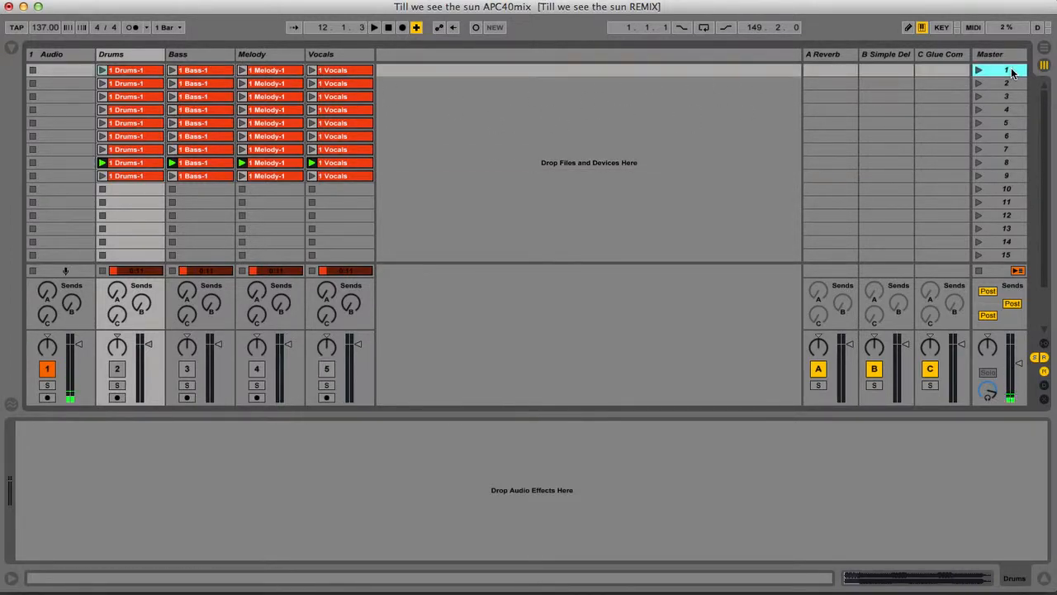
key(super+r)
click(1008, 84)
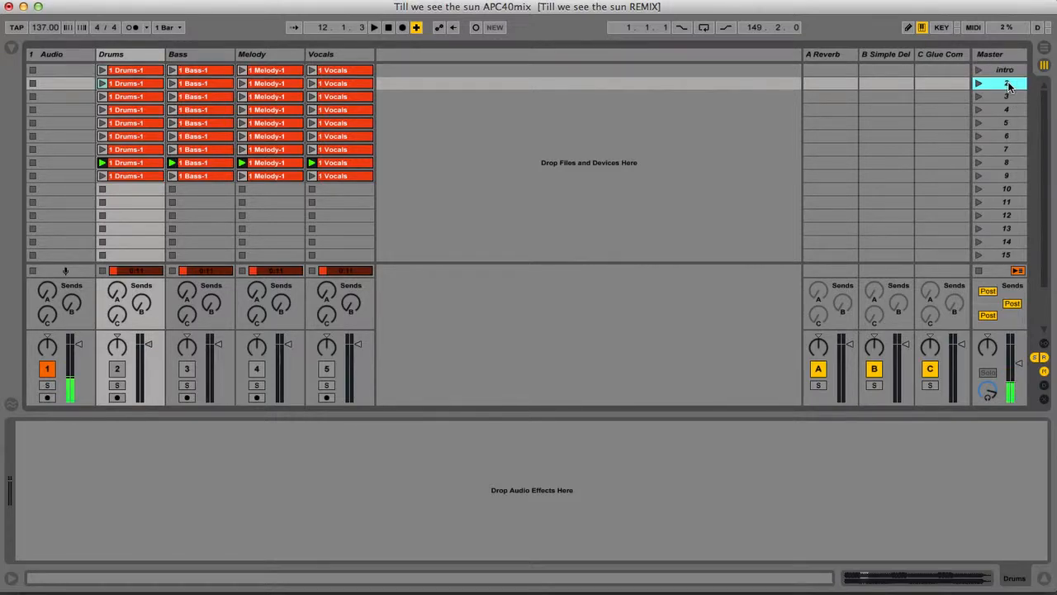
key(super+r)
text(hook)
click(1007, 97)
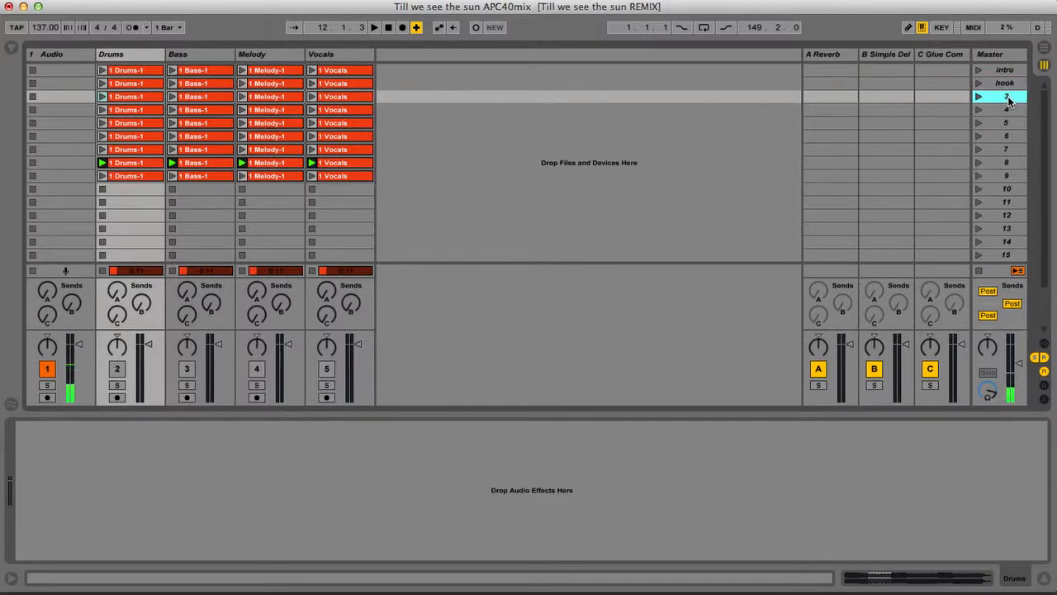
key(super+r)
text(verse)
Launch the verse scene and bring the stems back in one at a time: Bass, Melody, Vocals and Drums
click(979, 96)
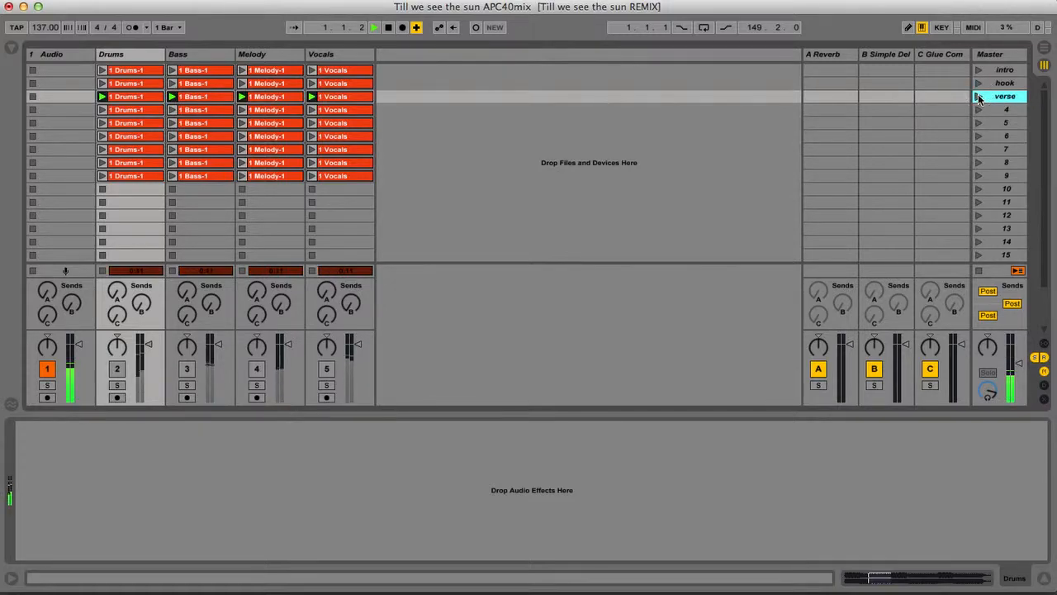
click(186, 369)
click(253, 372)
click(326, 369)
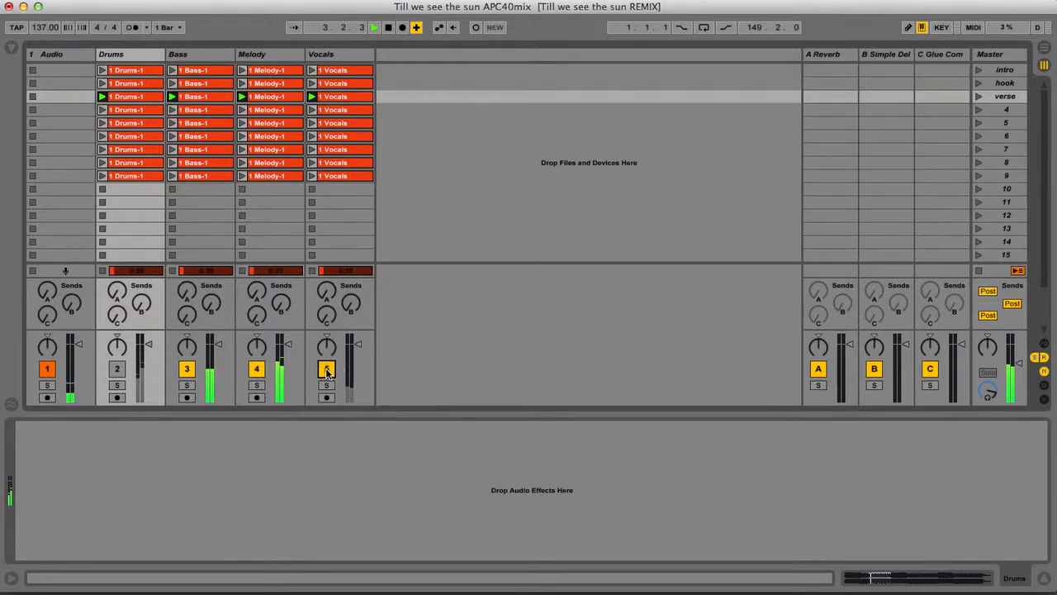
click(122, 369)
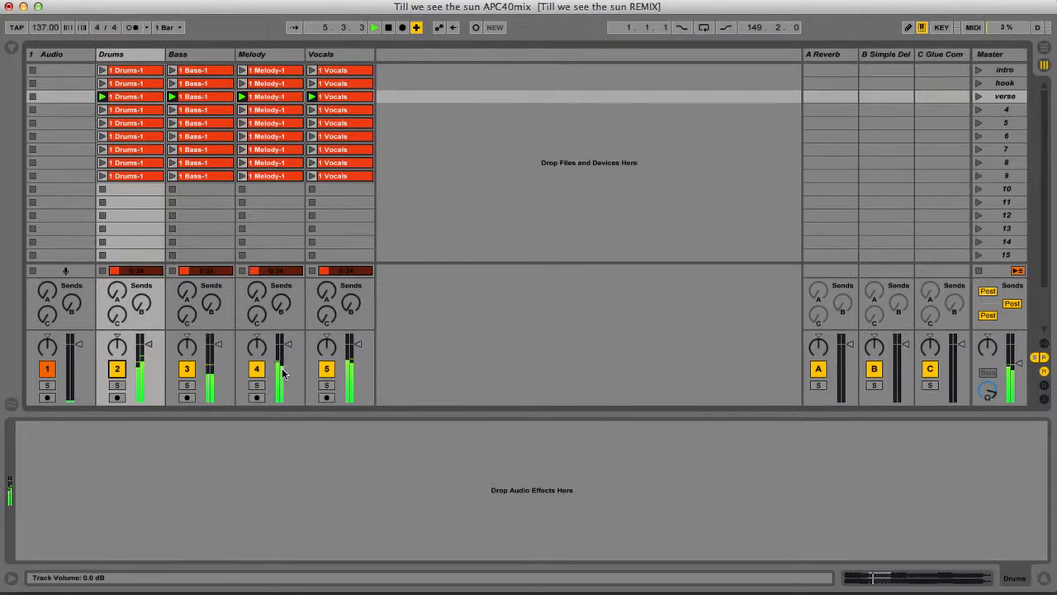
Mute and reactivate the Vocals track, and mute the Bass track
click(327, 372)
click(327, 370)
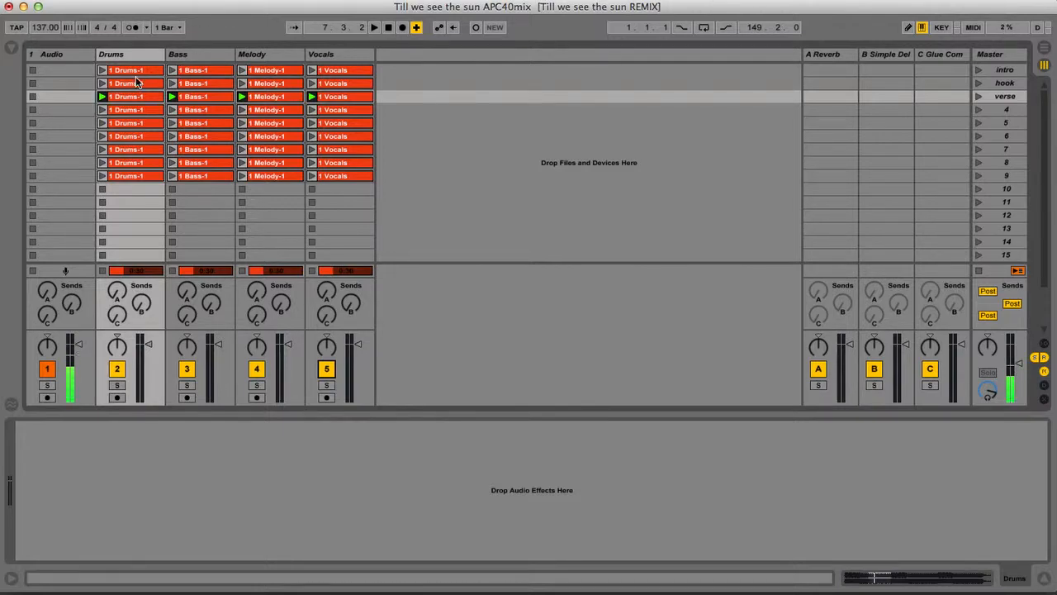
click(188, 368)
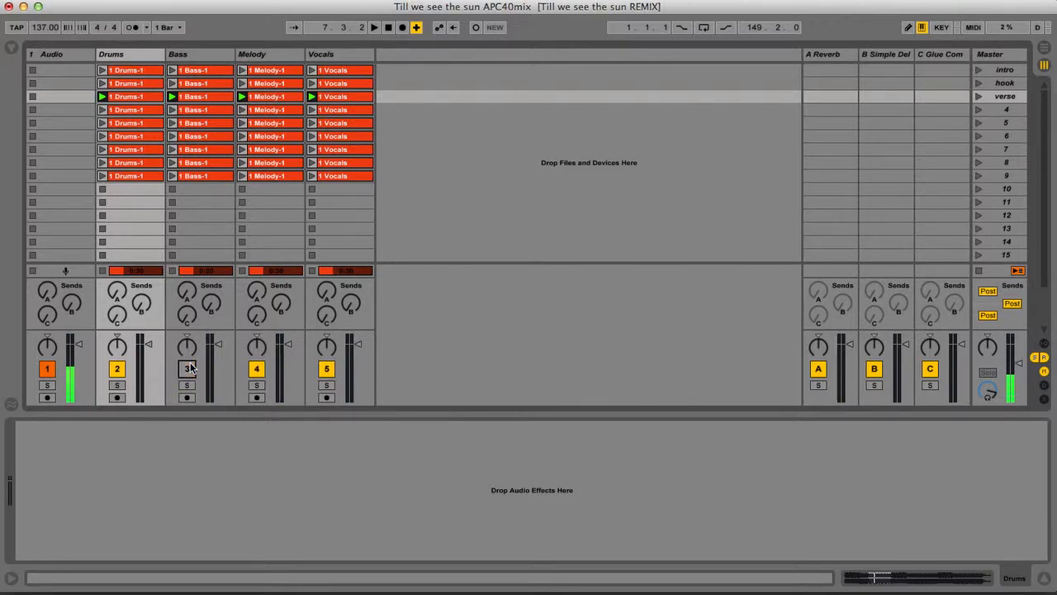
Launch the hook scene and lower the Vocals track's volume
click(978, 82)
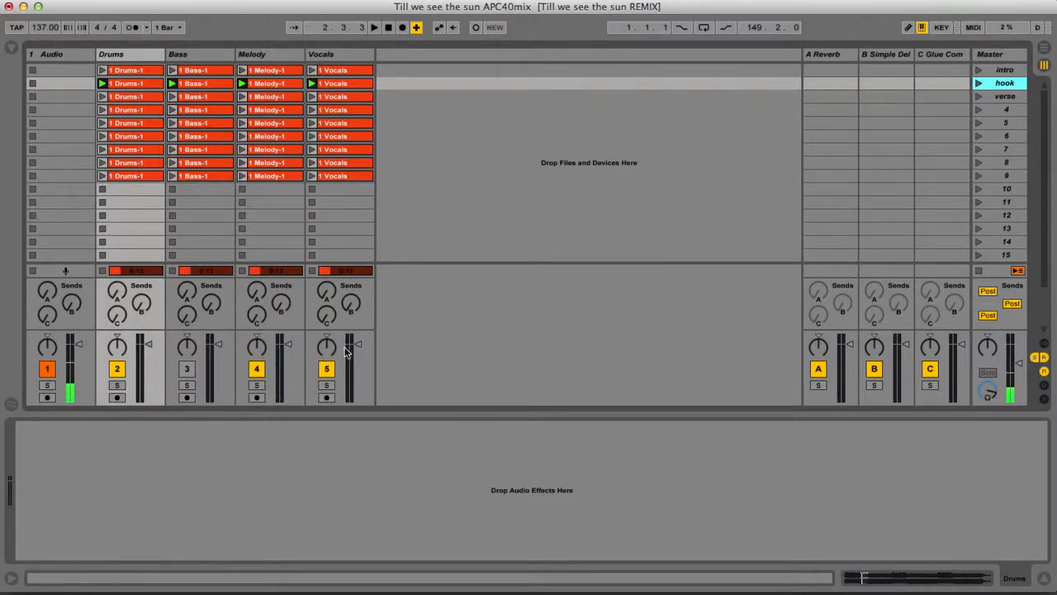
drag(358, 347, 361, 358)
Switch the Drums track off and back on, and mute the Melody and Vocals tracks
click(120, 370)
click(120, 370)
click(259, 369)
click(327, 369)
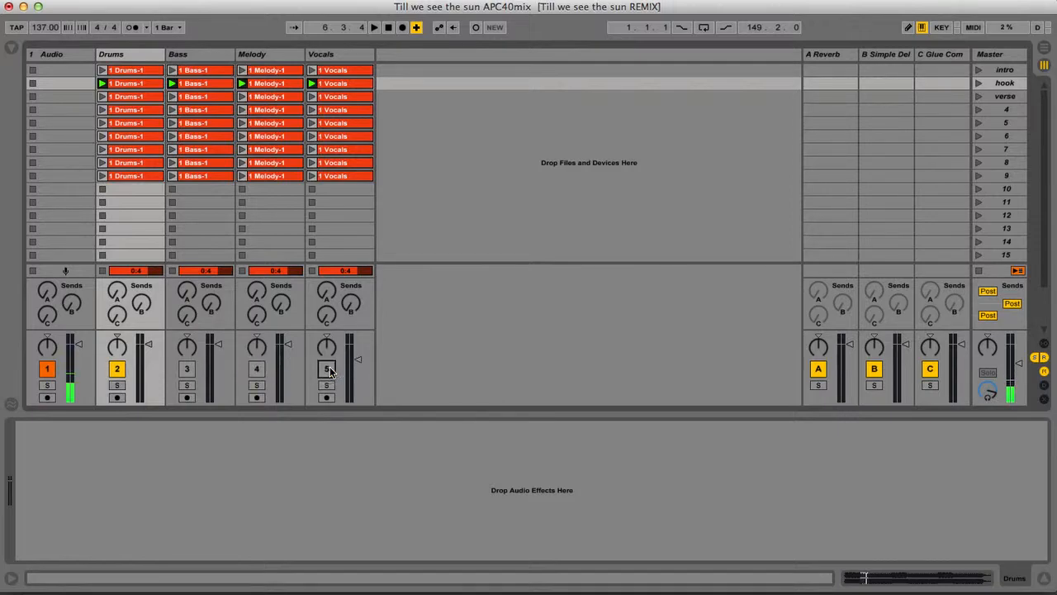
Play the hook scene with only the Drums track active and retrigger it from its start
click(978, 84)
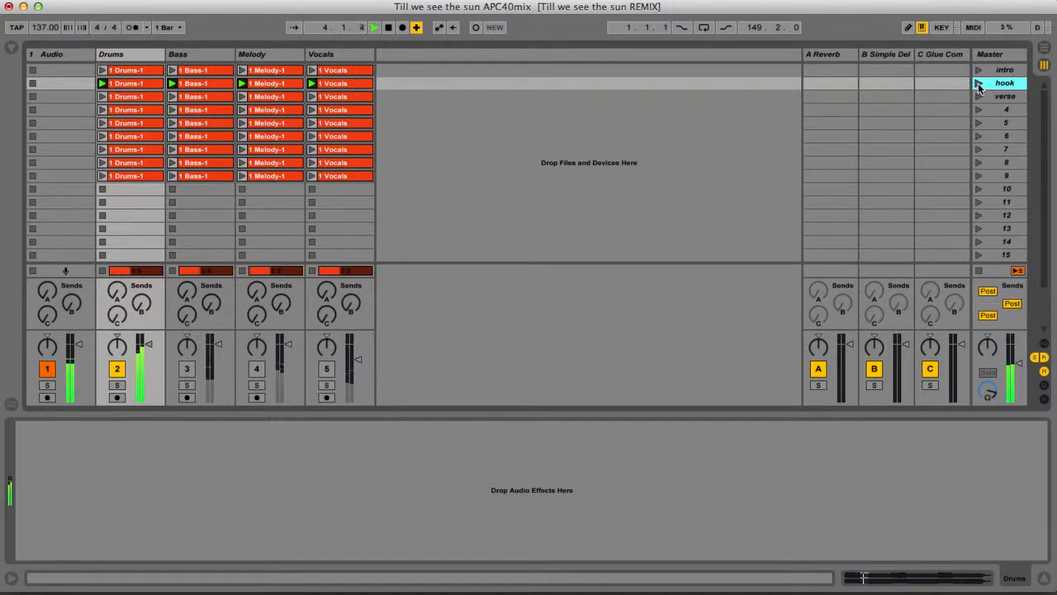
right_click(978, 83)
click(711, 125)
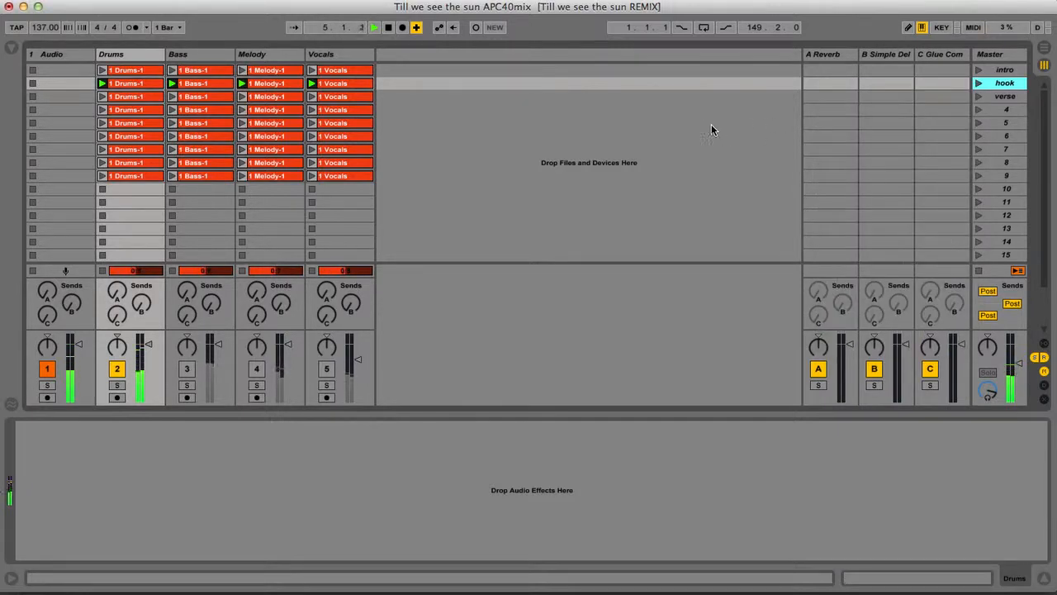
click(978, 84)
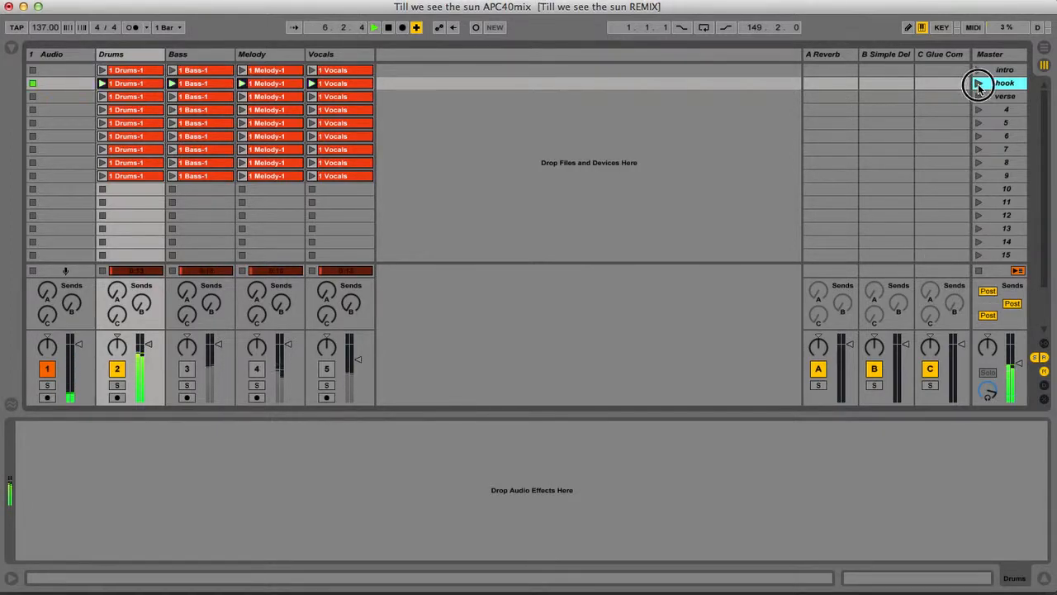